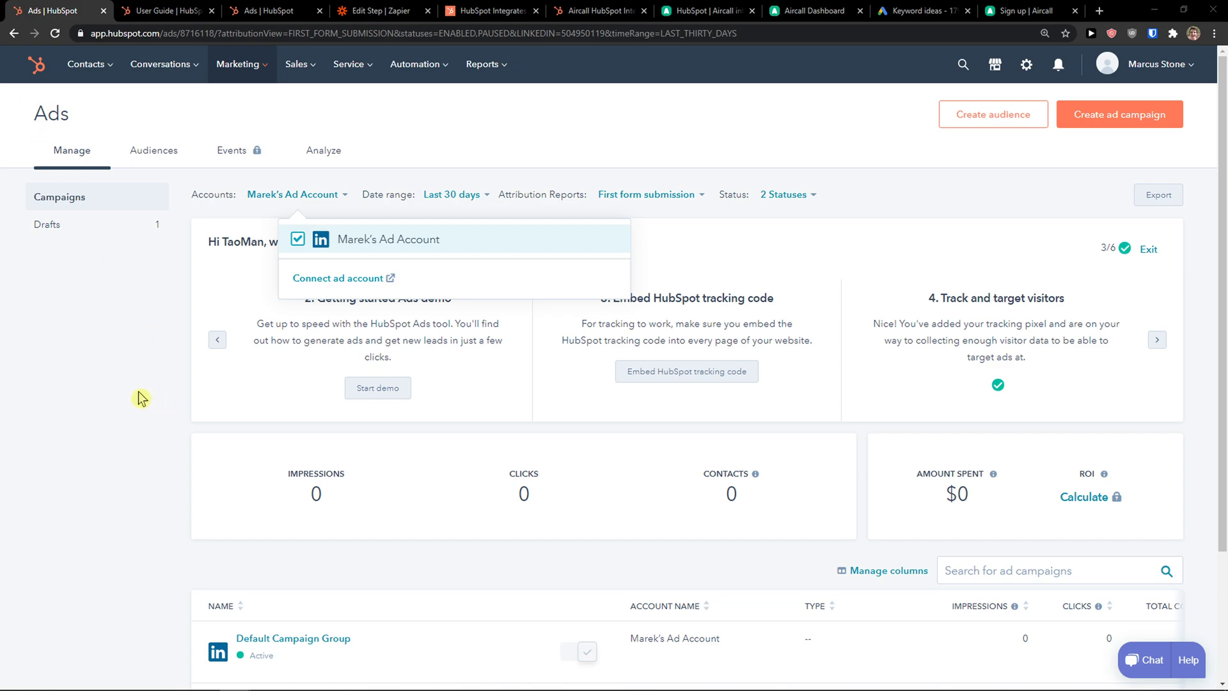
# Step: Reach the Ads tool from the Marketing menu after closing the account list
pyautogui.click(235, 140)
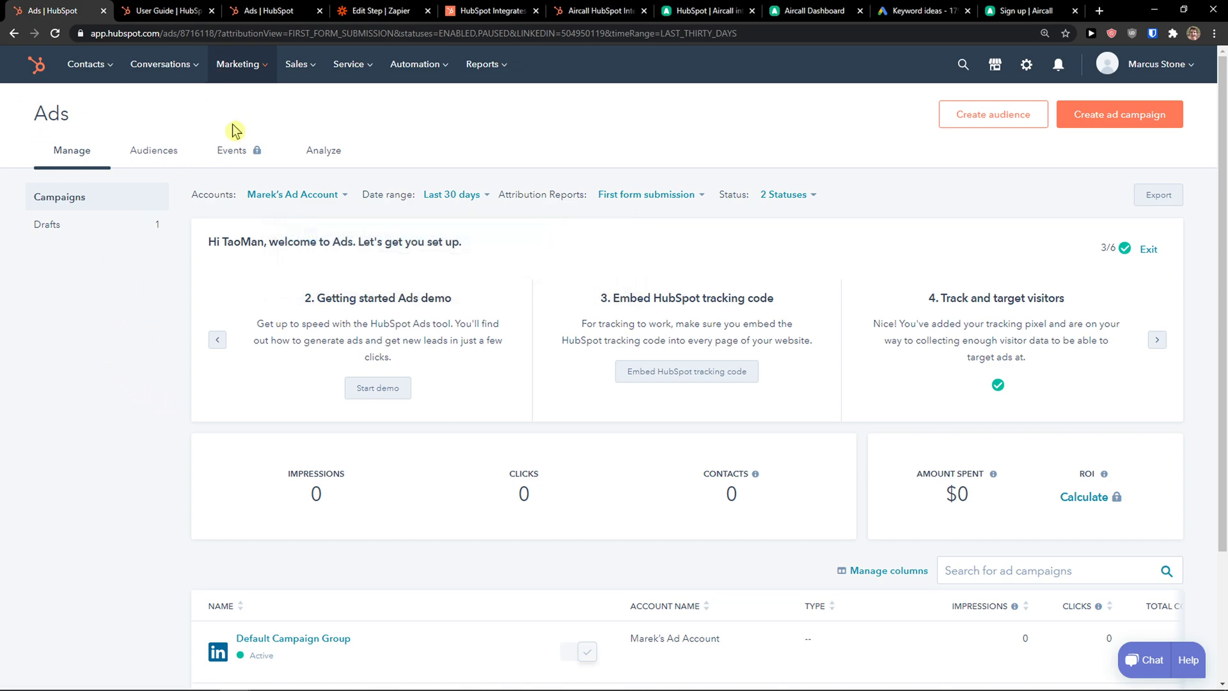
pyautogui.click(237, 64)
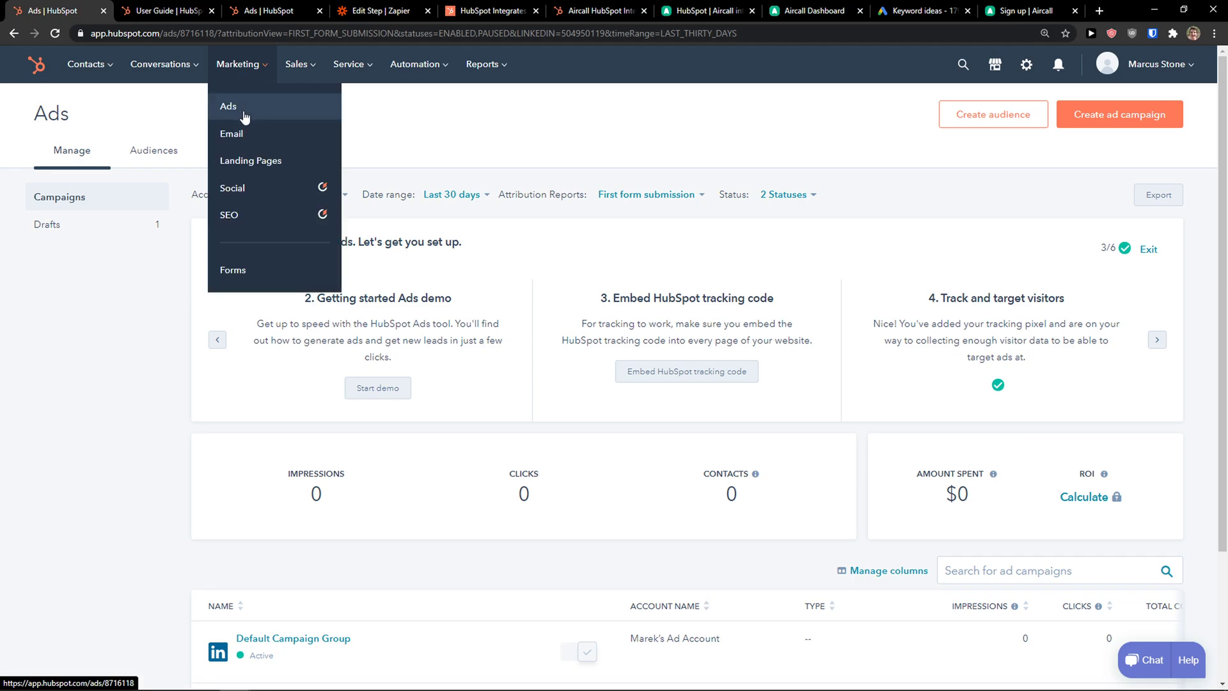
pyautogui.click(245, 116)
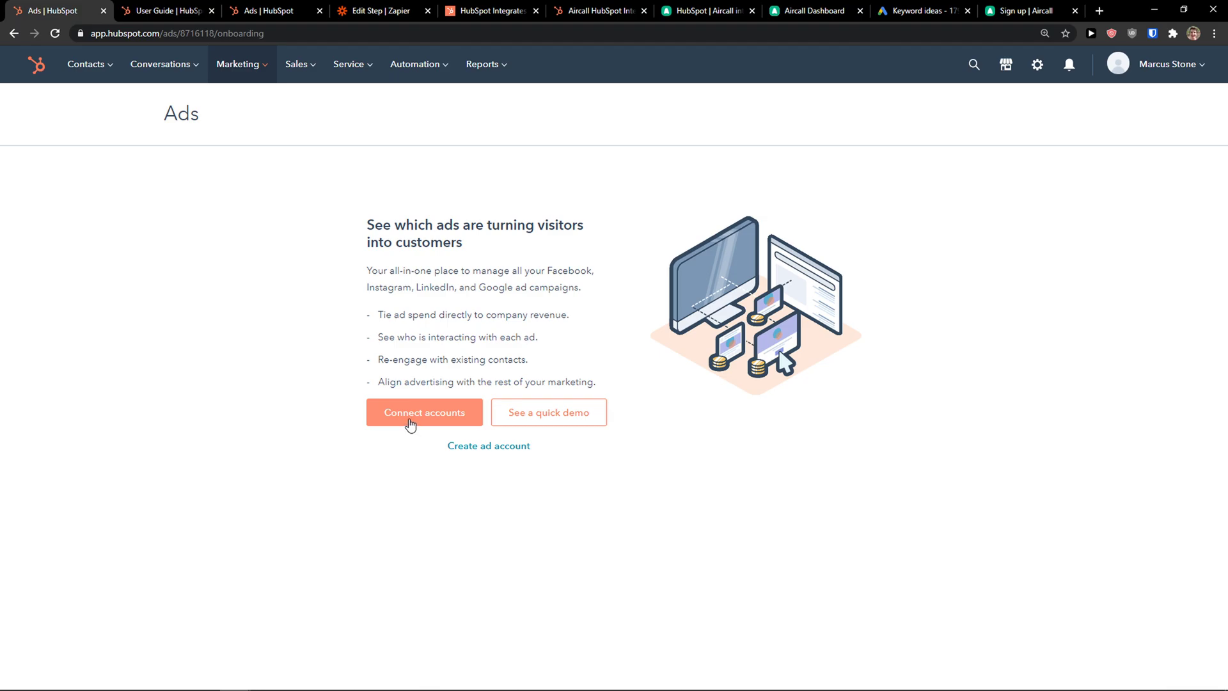
# Step: Start connecting a Google Ads account, signing in with Google and allowing HubSpot access
pyautogui.click(411, 422)
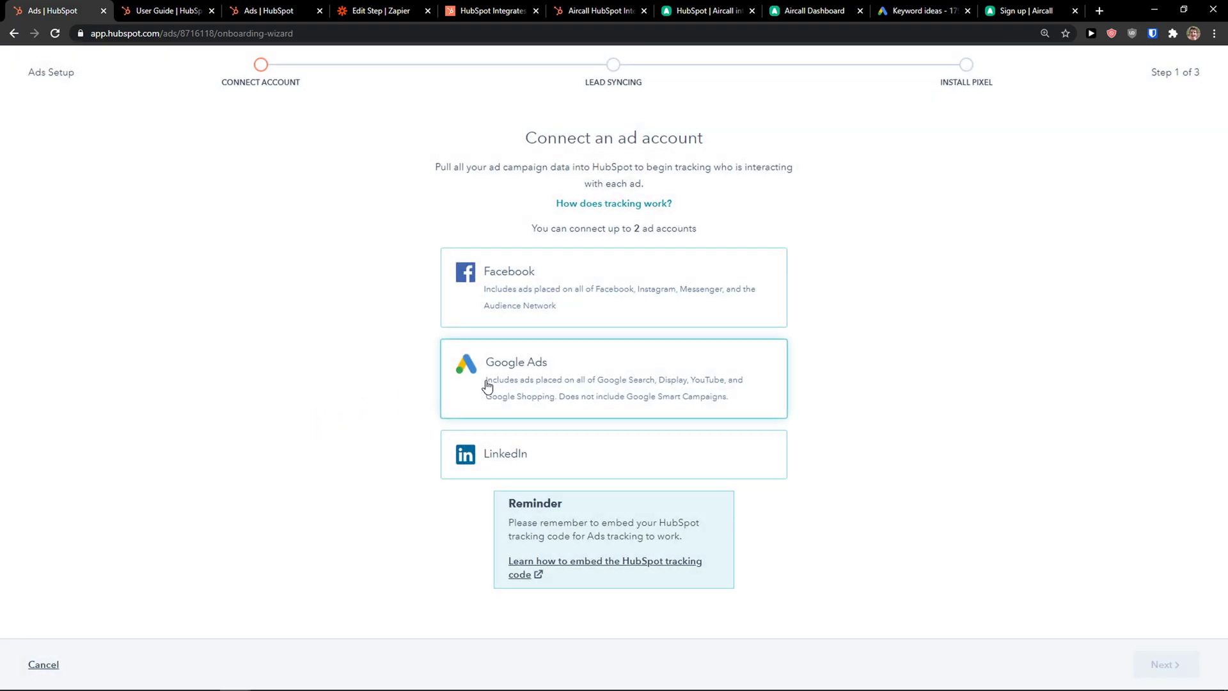
pyautogui.click(534, 382)
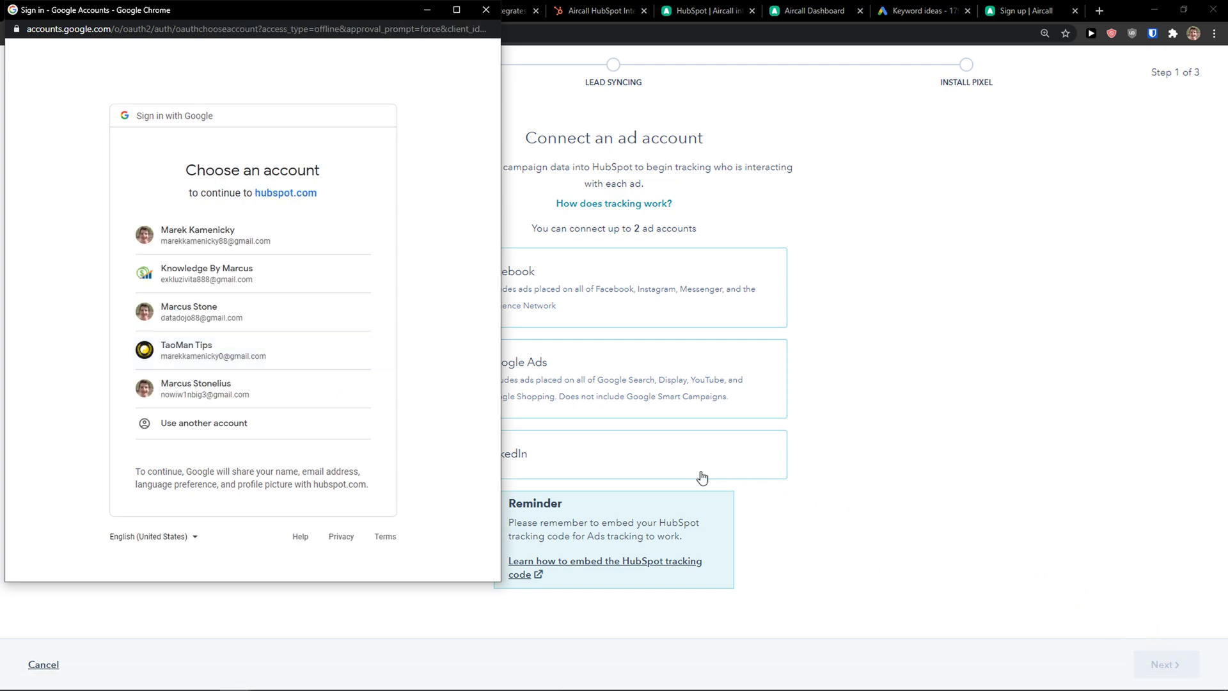
pyautogui.click(254, 315)
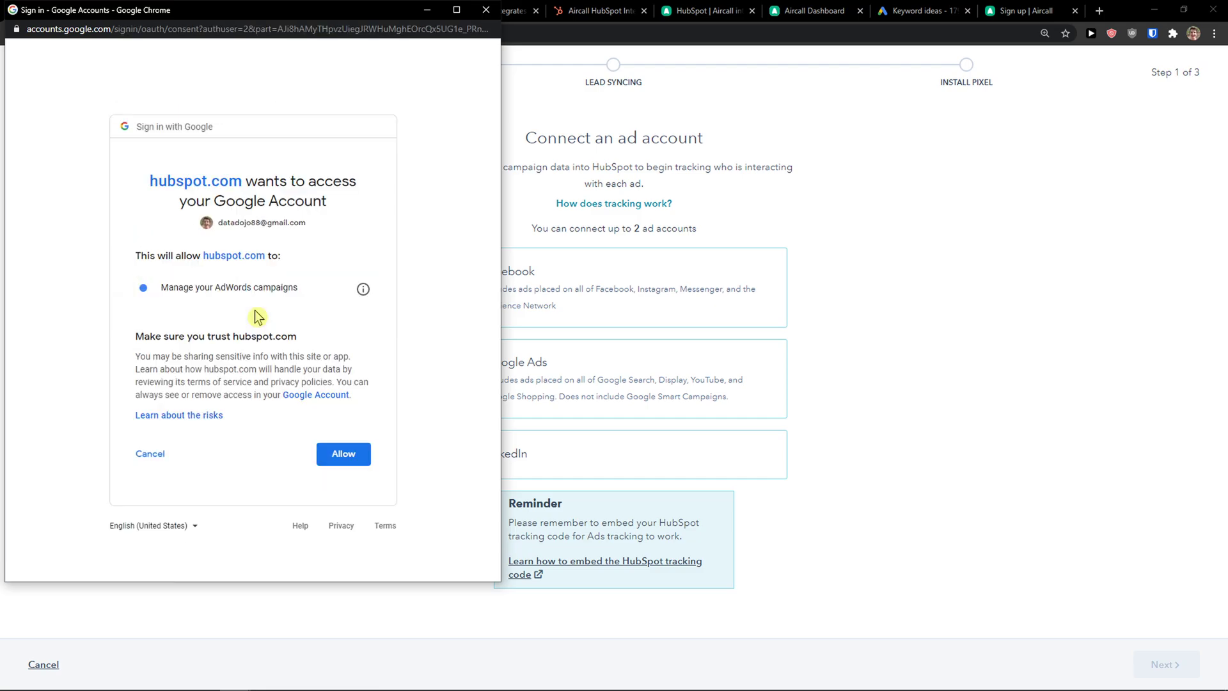
pyautogui.click(328, 454)
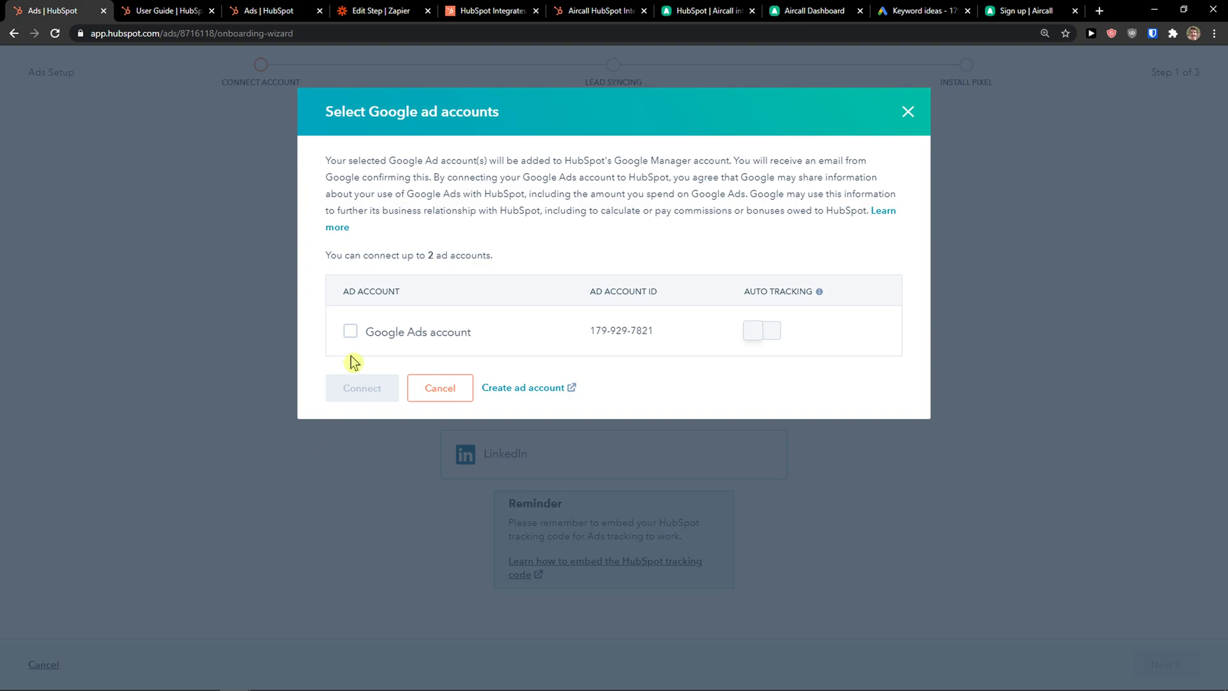
# Step: Select the Google Ads account and confirm the connection so one account is connected
pyautogui.click(352, 332)
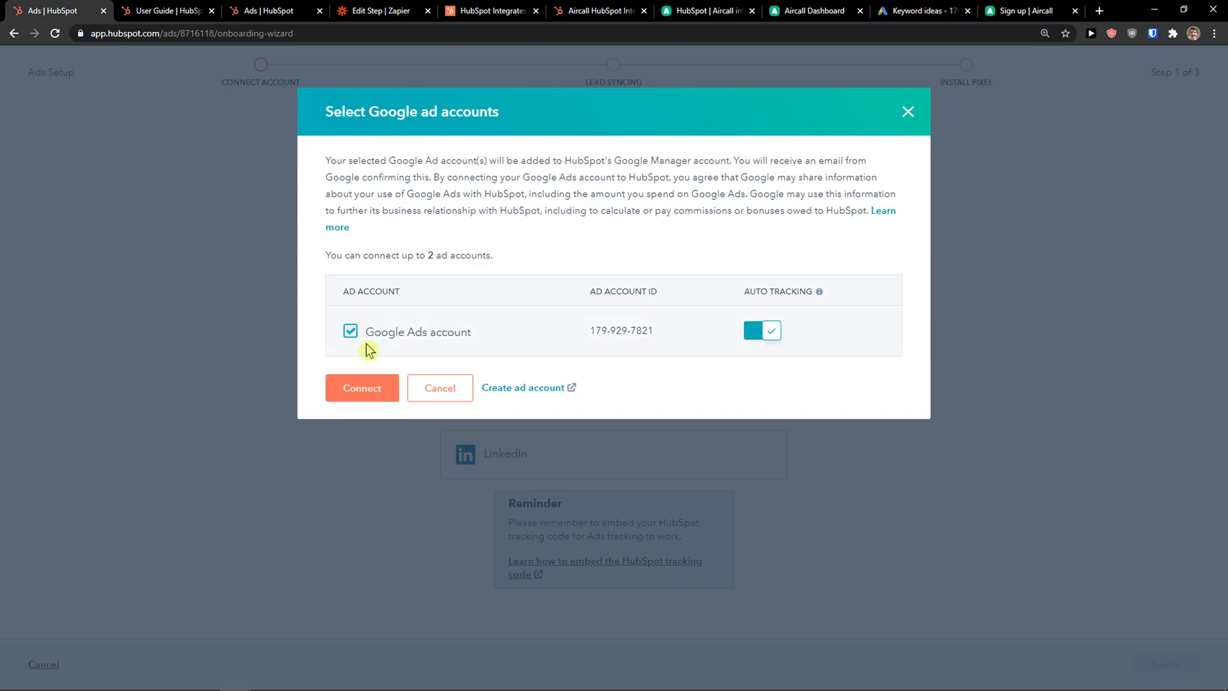
pyautogui.click(369, 388)
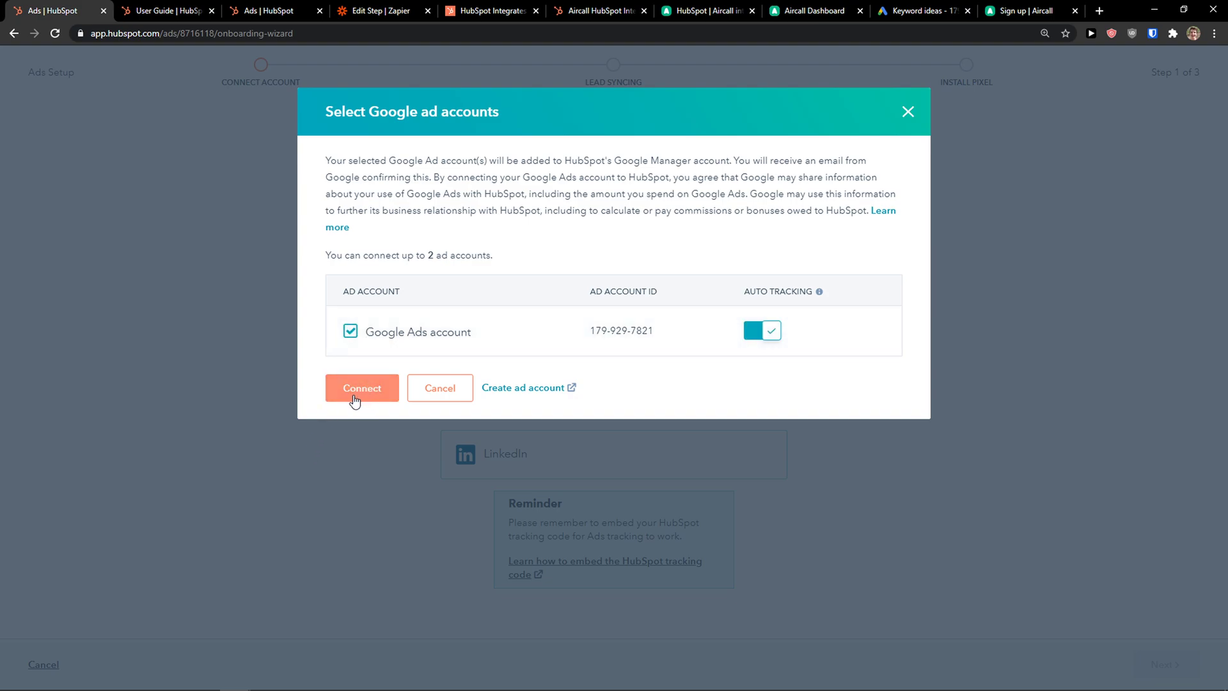
pyautogui.click(353, 401)
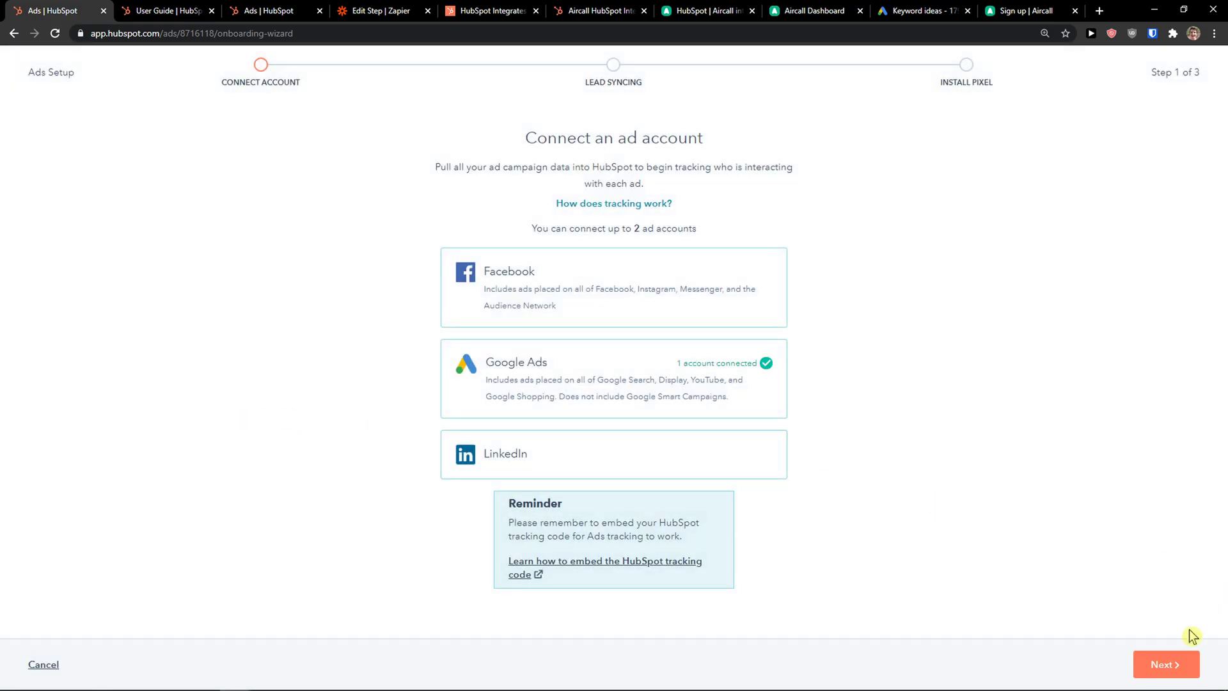
# Step: Choose the Google Ads account as the tracking pixel and finish setup to the ads dashboard
pyautogui.click(1167, 666)
pyautogui.click(499, 240)
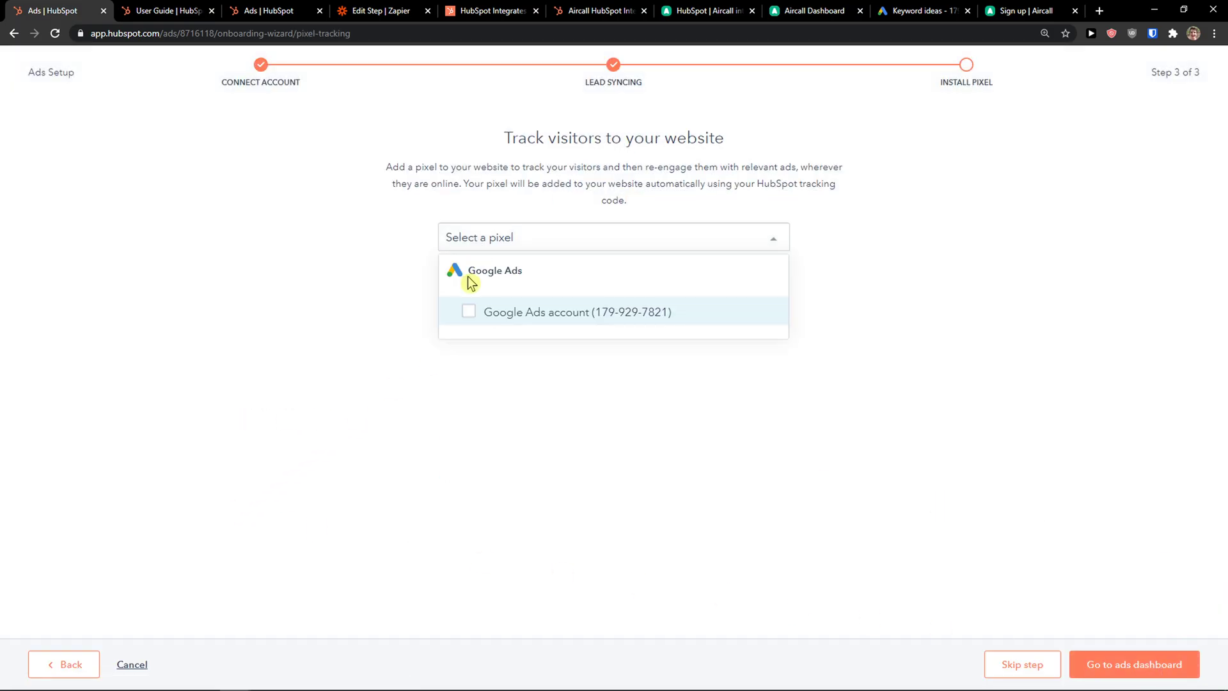
pyautogui.click(467, 312)
pyautogui.click(497, 411)
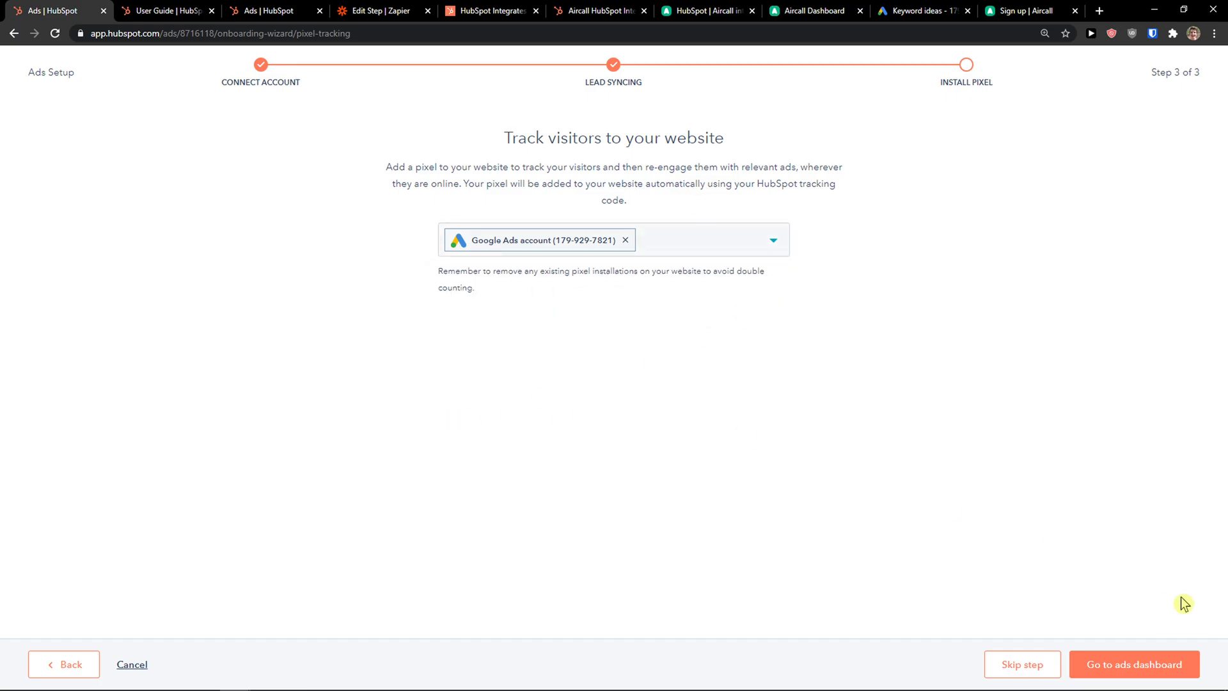
pyautogui.click(1157, 666)
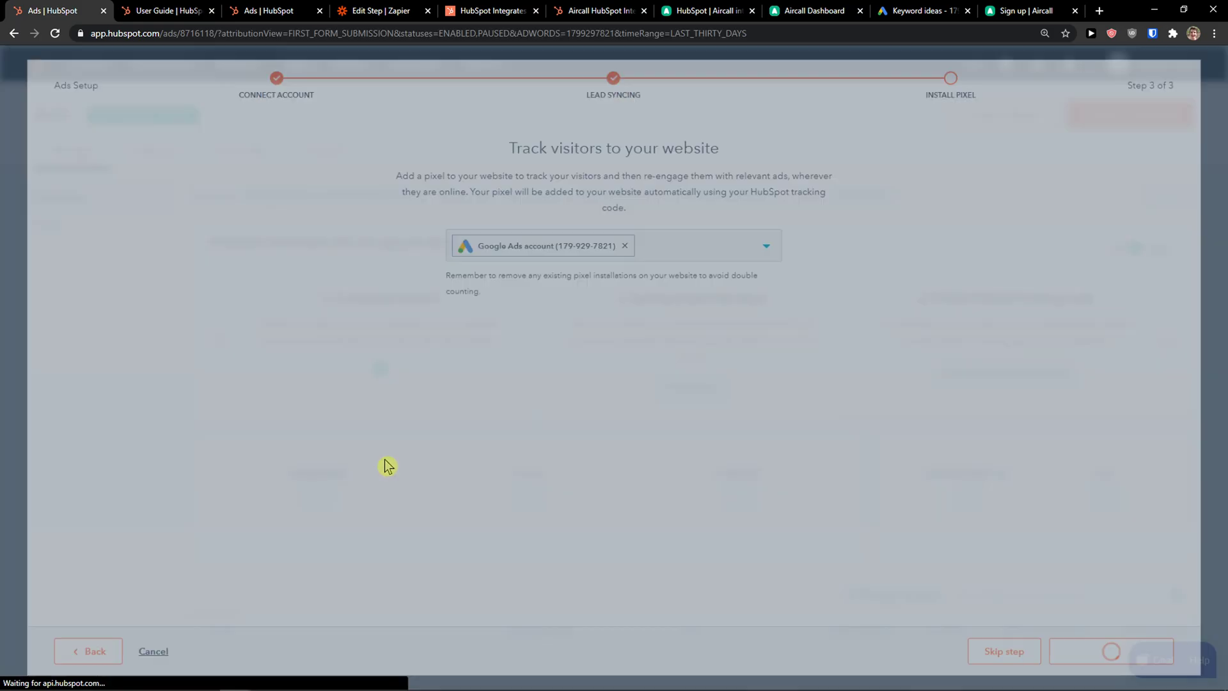
pyautogui.scroll(-1, 288, 417)
pyautogui.scroll(1, 284, 418)
pyautogui.scroll(-1, 278, 418)
pyautogui.scroll(1, 274, 417)
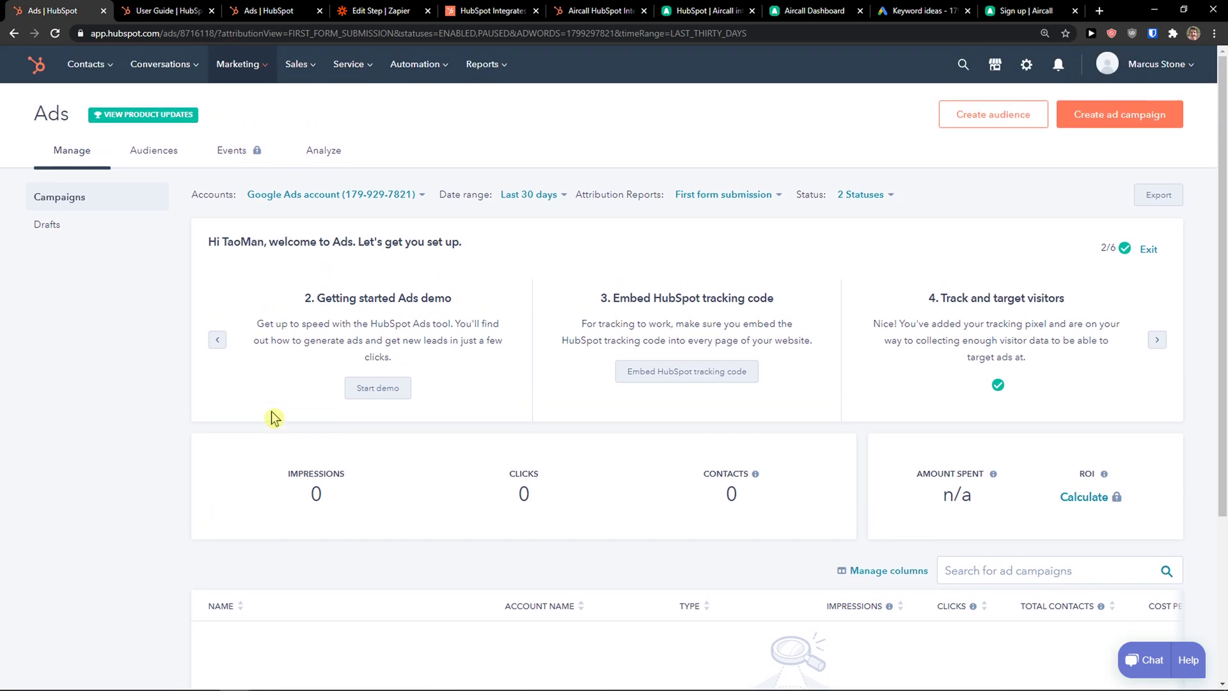
pyautogui.scroll(-1, 273, 419)
pyautogui.scroll(1, 274, 416)
pyautogui.scroll(-2, 275, 543)
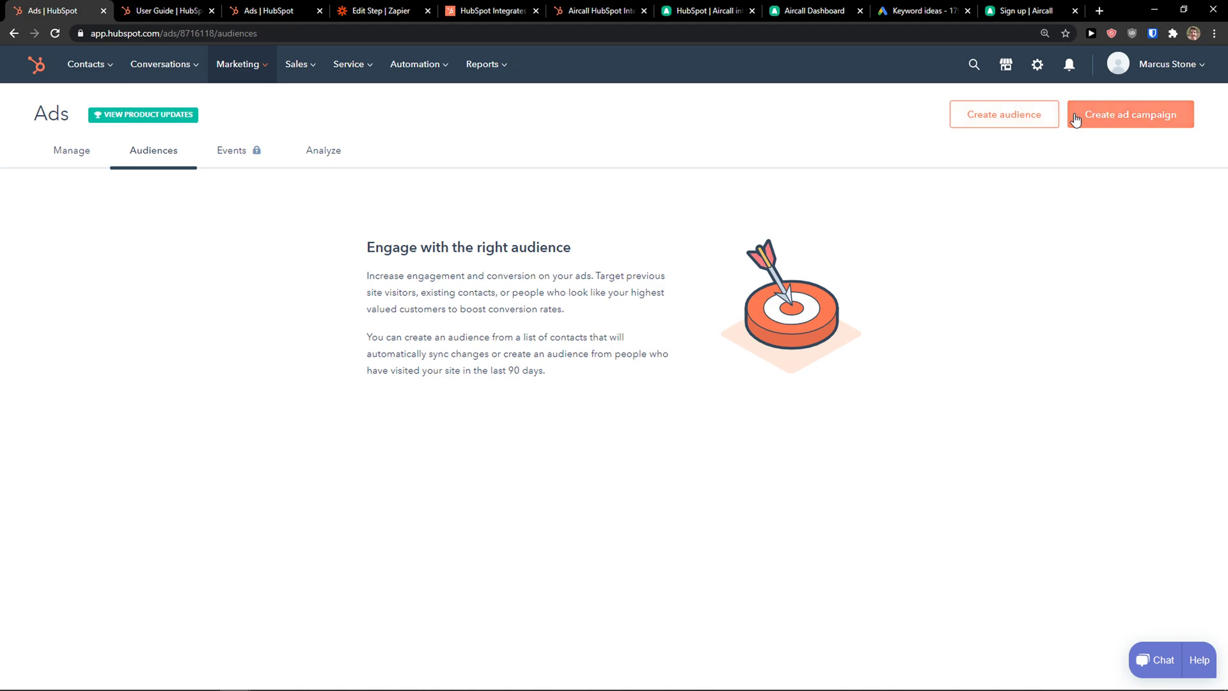
# Step: Create a new Search ad campaign on the Google Ads account
pyautogui.click(1101, 117)
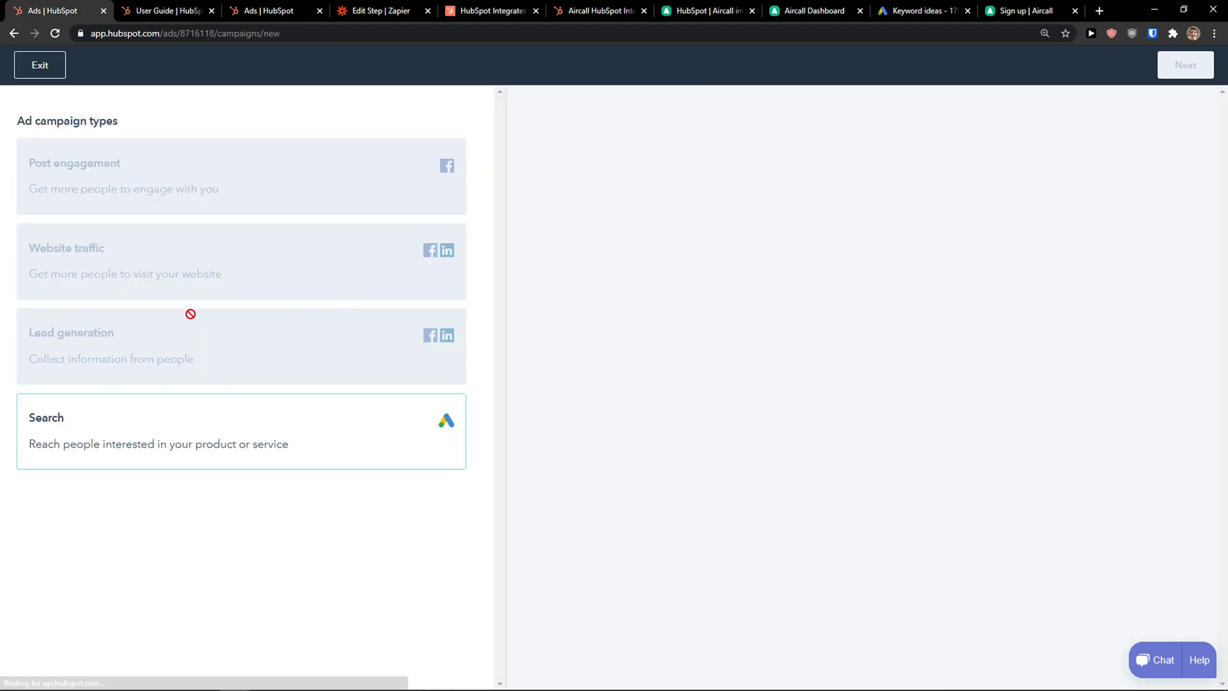
pyautogui.click(191, 447)
pyautogui.click(635, 146)
pyautogui.click(634, 180)
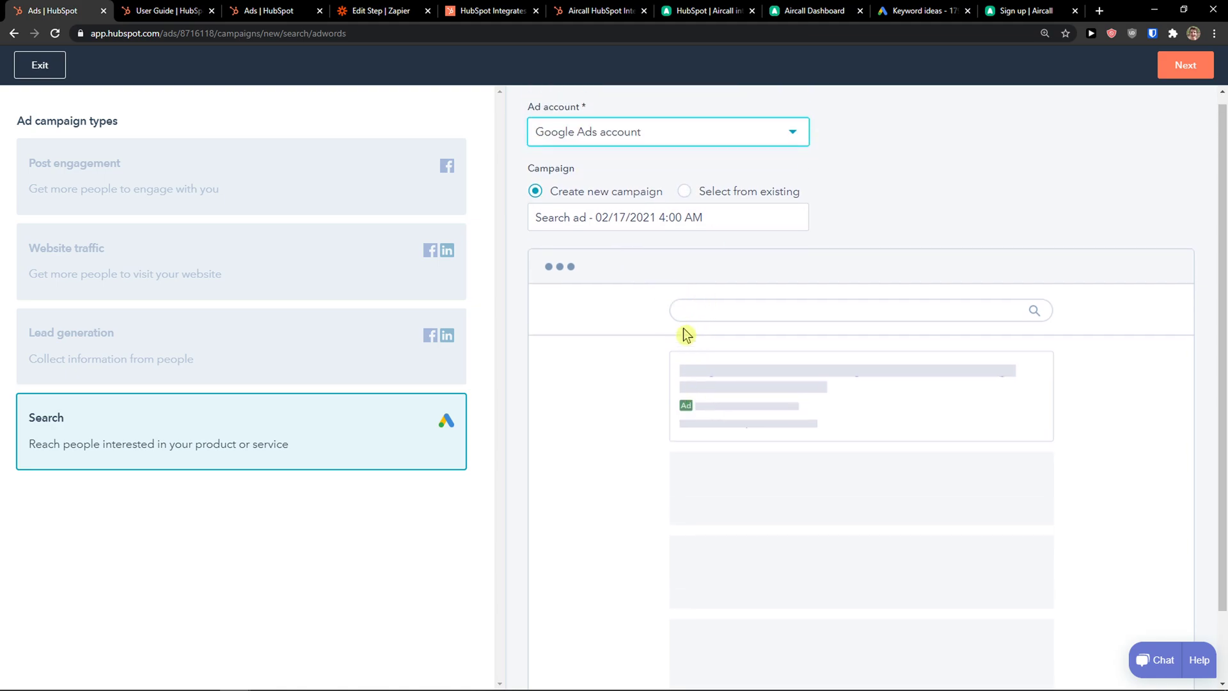
pyautogui.scroll(-1, 708, 341)
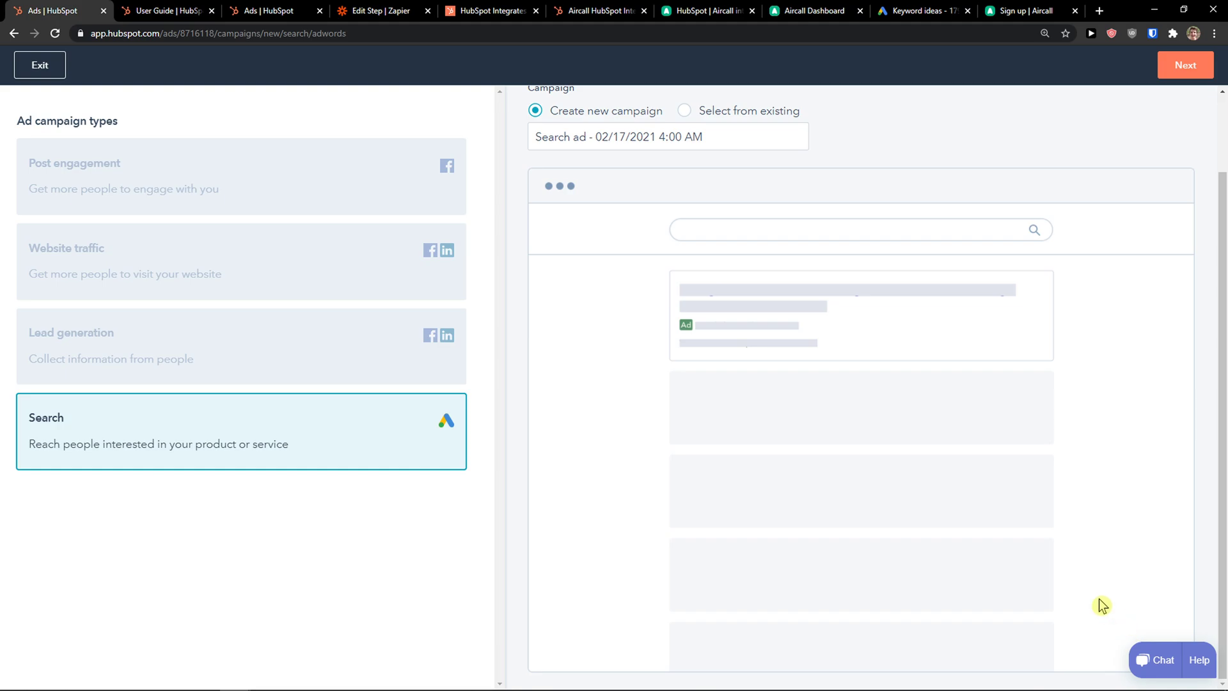
# Step: Continue into the search ad editor and focus the first headline of Ad 1
pyautogui.click(1184, 66)
pyautogui.click(78, 289)
pyautogui.click(125, 352)
pyautogui.scroll(-1, 164, 342)
pyautogui.scroll(1, 171, 344)
pyautogui.write('Thi')
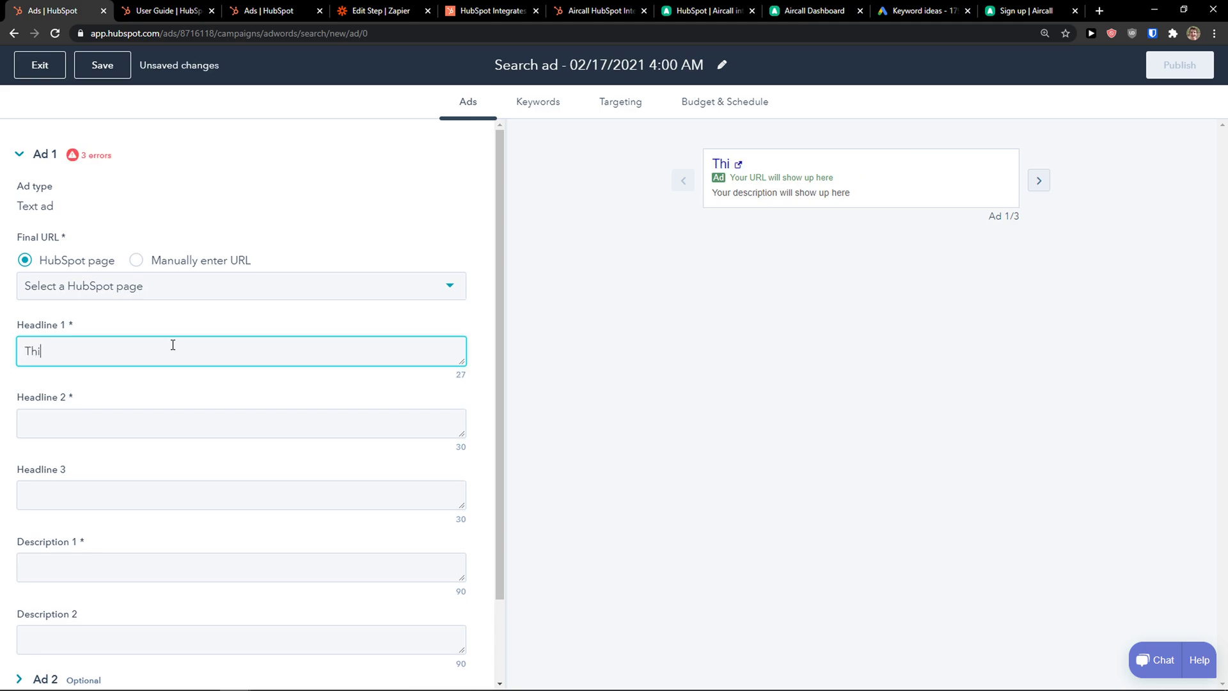
pyautogui.write('s is our product')
# Step: Enter the landing URL manually and write the first headline 'By Our SUn'
pyautogui.press('Tab')
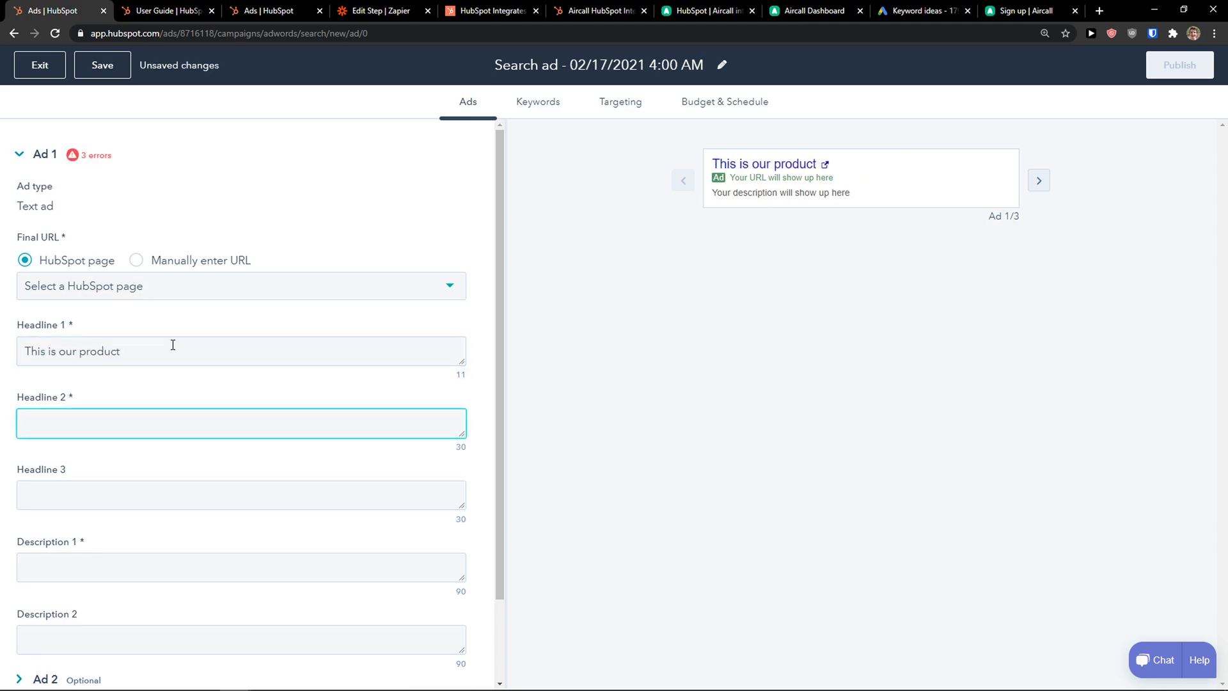
pyautogui.hotkey('shift', 'Tab')
pyautogui.write('Buy')
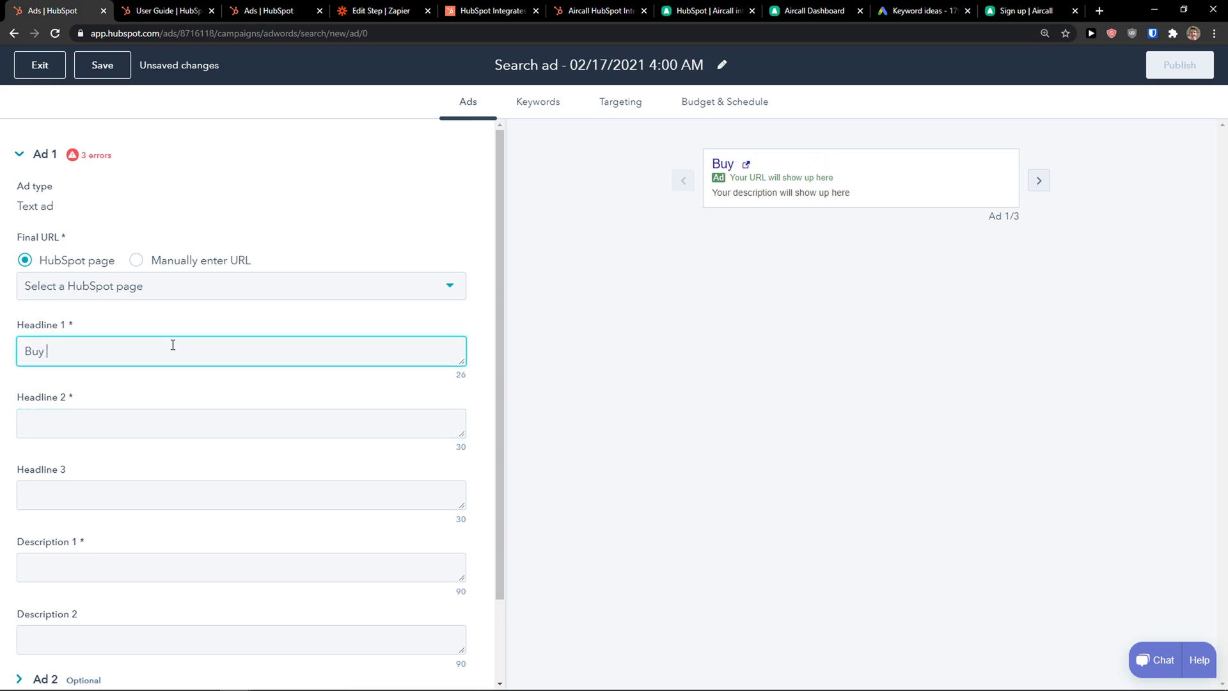
pyautogui.press('BackSpace')
pyautogui.press('BackSpace')
pyautogui.write('L')
pyautogui.click(245, 290)
pyautogui.click(170, 269)
pyautogui.click(127, 289)
pyautogui.write('mystorysun.com')
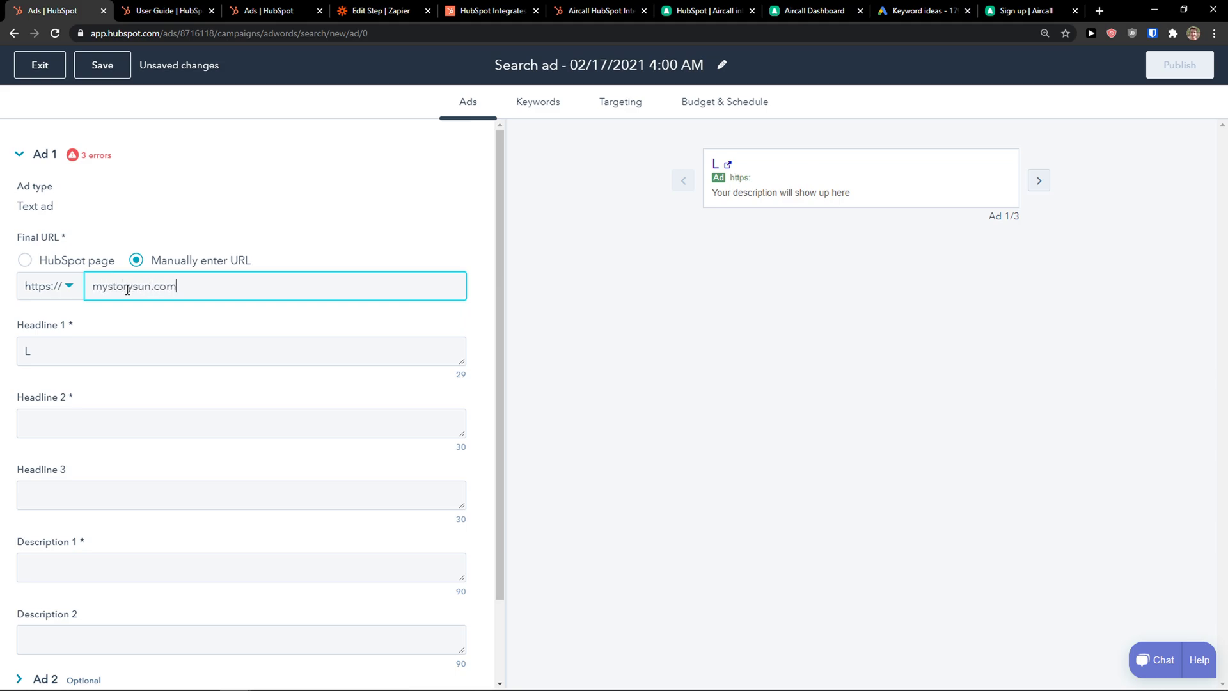
pyautogui.press('Tab')
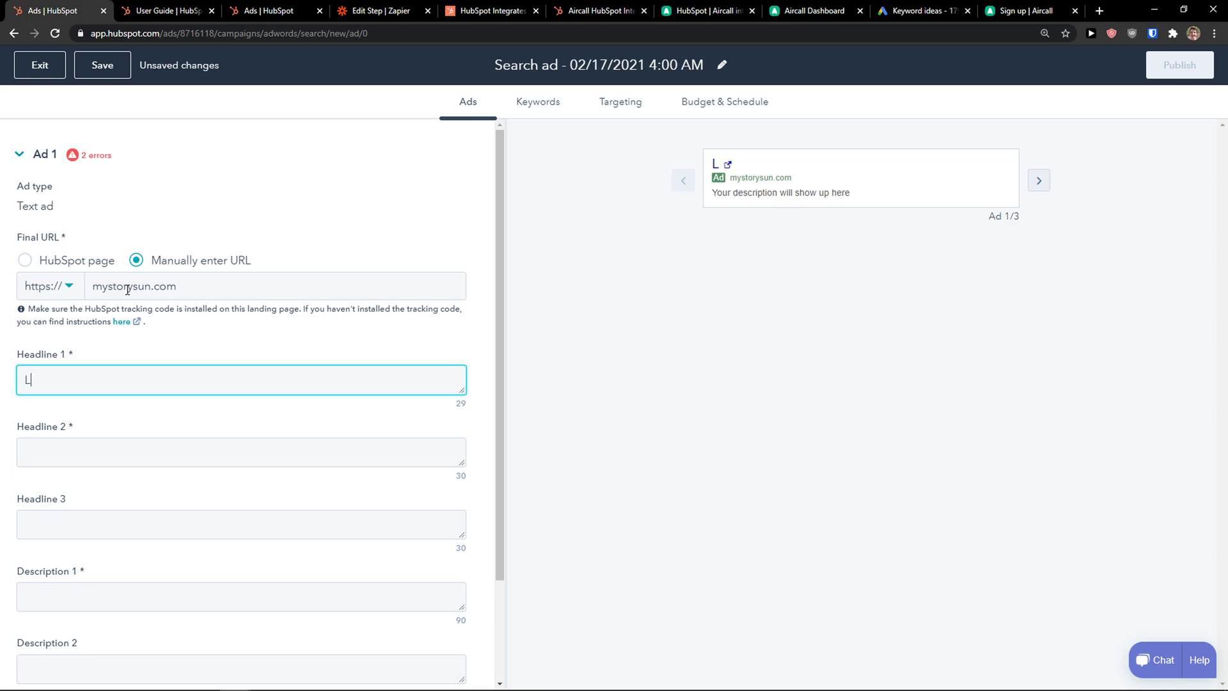
pyautogui.press('BackSpace')
pyautogui.write('By Our SUn')
pyautogui.press('Tab')
# Step: Copy the first headline into the second and third headlines
pyautogui.click(77, 379)
pyautogui.hotkey('ctrl', 'a')
pyautogui.hotkey('ctrl', 'c')
pyautogui.click(82, 440)
pyautogui.hotkey('ctrl', 'v')
pyautogui.click(827, 314)
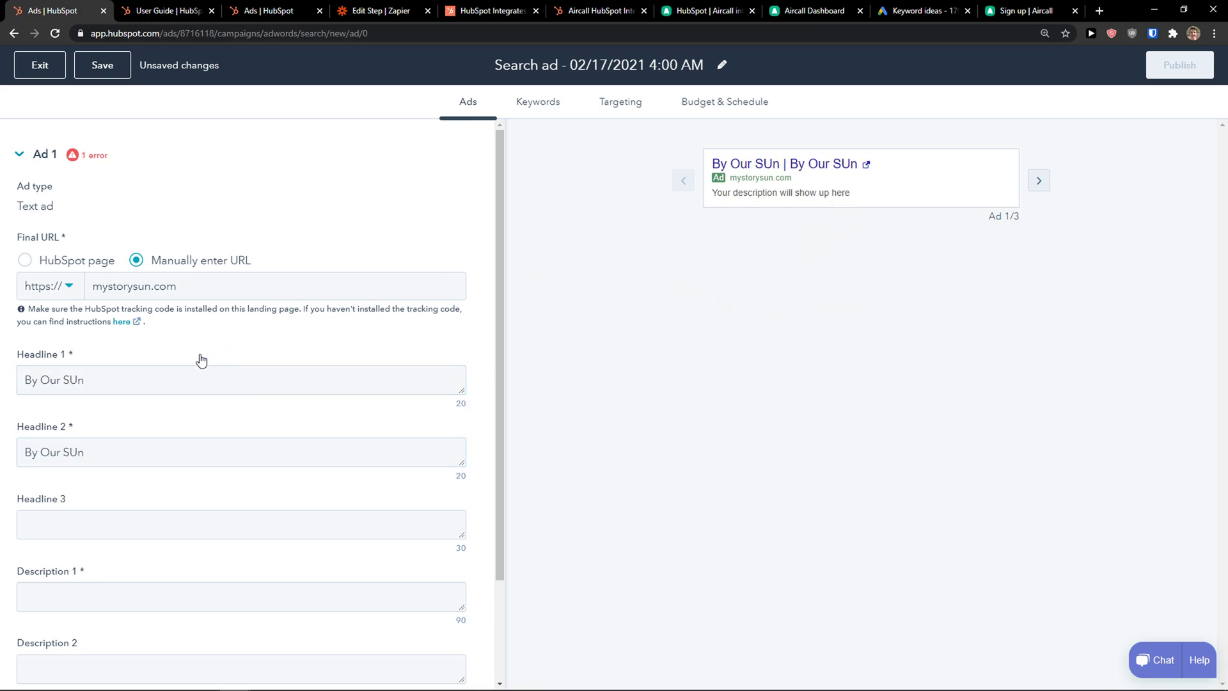
pyautogui.scroll(-2, 198, 366)
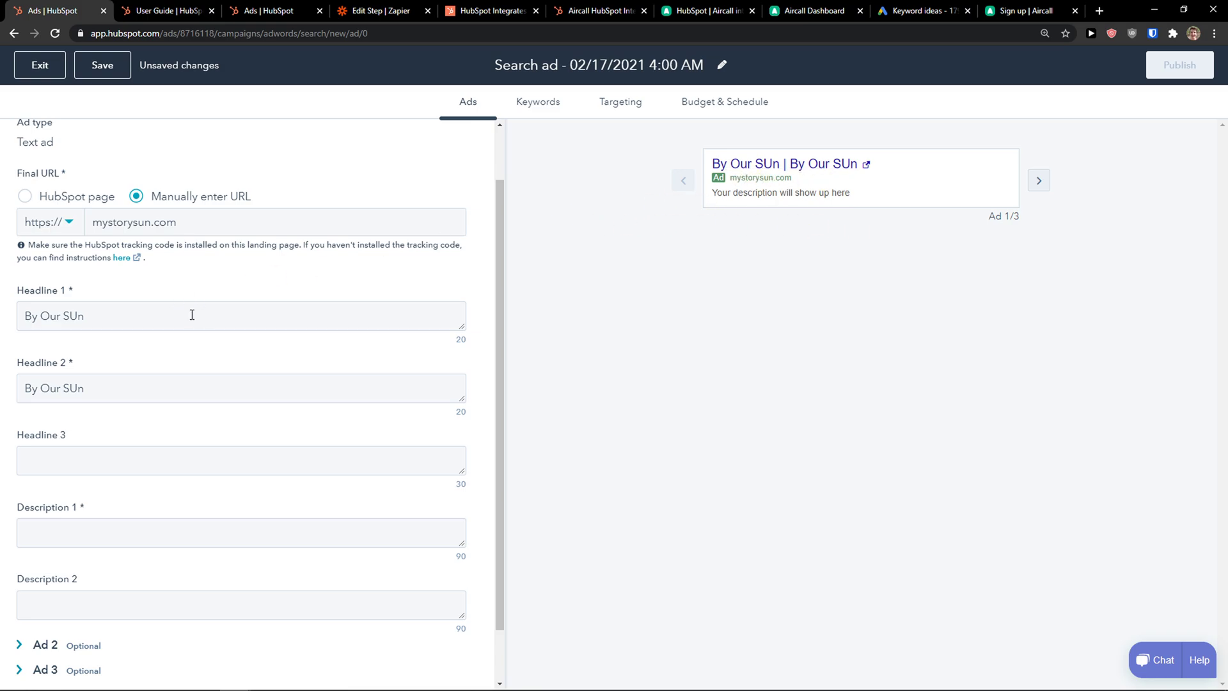
pyautogui.click(146, 459)
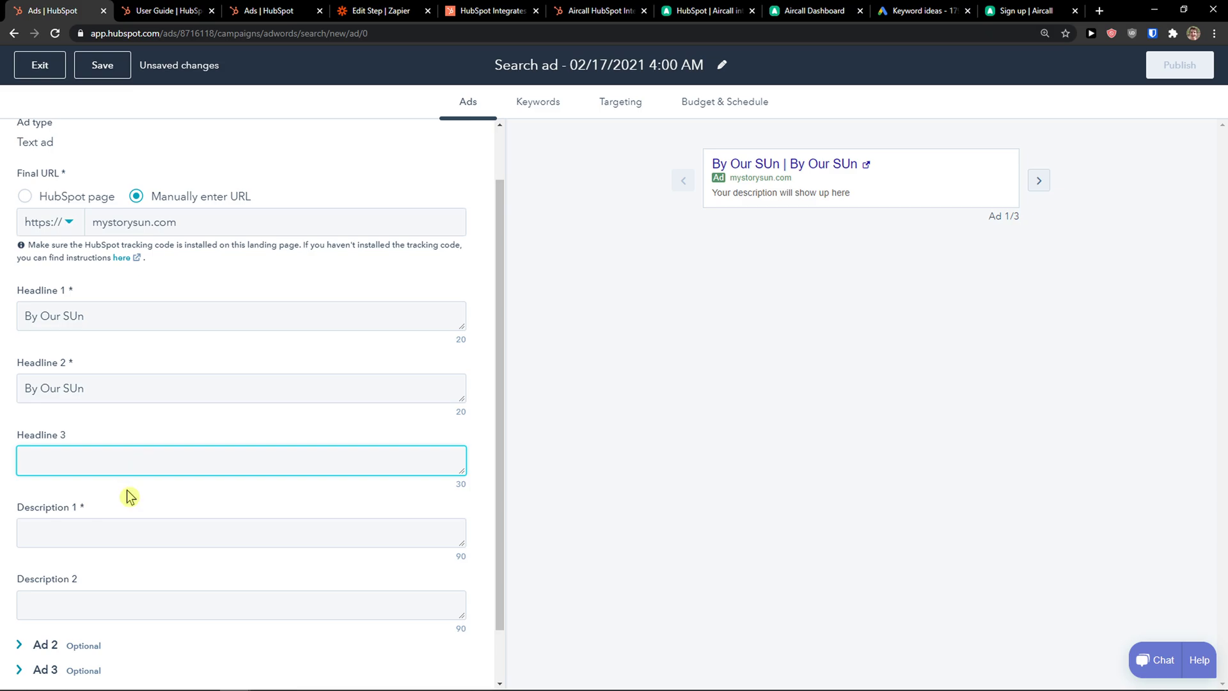
pyautogui.hotkey('ctrl', 'v')
# Step: Fill the first description from the pasted headline text and review the second description
pyautogui.click(131, 523)
pyautogui.scroll(-1, 131, 523)
pyautogui.scroll(-1, 131, 505)
pyautogui.hotkey('ctrl', 'v')
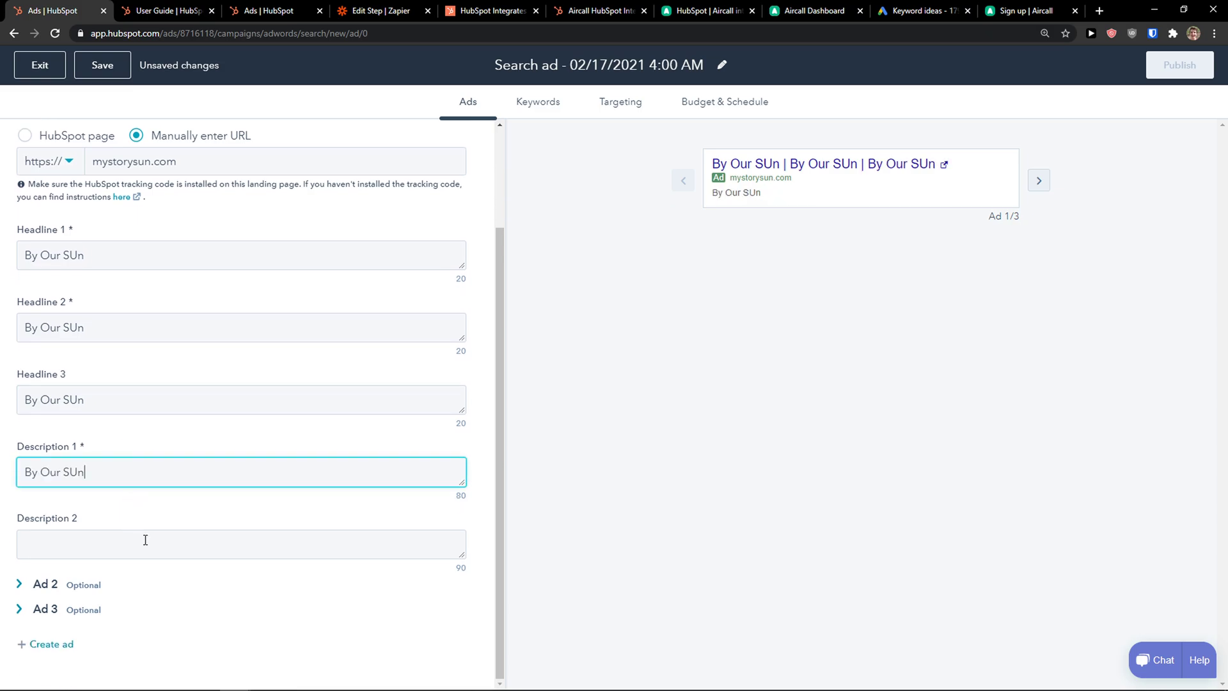
pyautogui.hotkey('ctrl', 'shift', 'Left')
pyautogui.hotkey('ctrl', 'shift', 'Left')
pyautogui.hotkey('ctrl', 'shift', 'Left')
pyautogui.write('what you need to see if in fron')
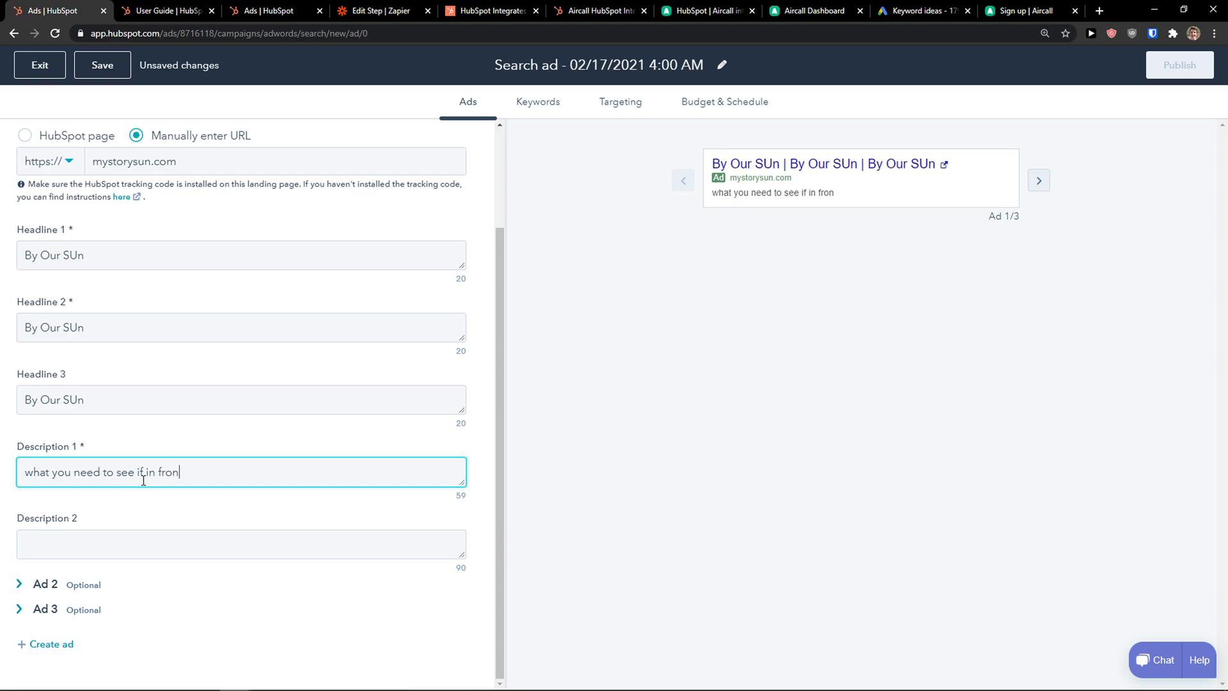
pyautogui.write('t your eyes')
pyautogui.scroll(2, 144, 480)
pyautogui.click(144, 486)
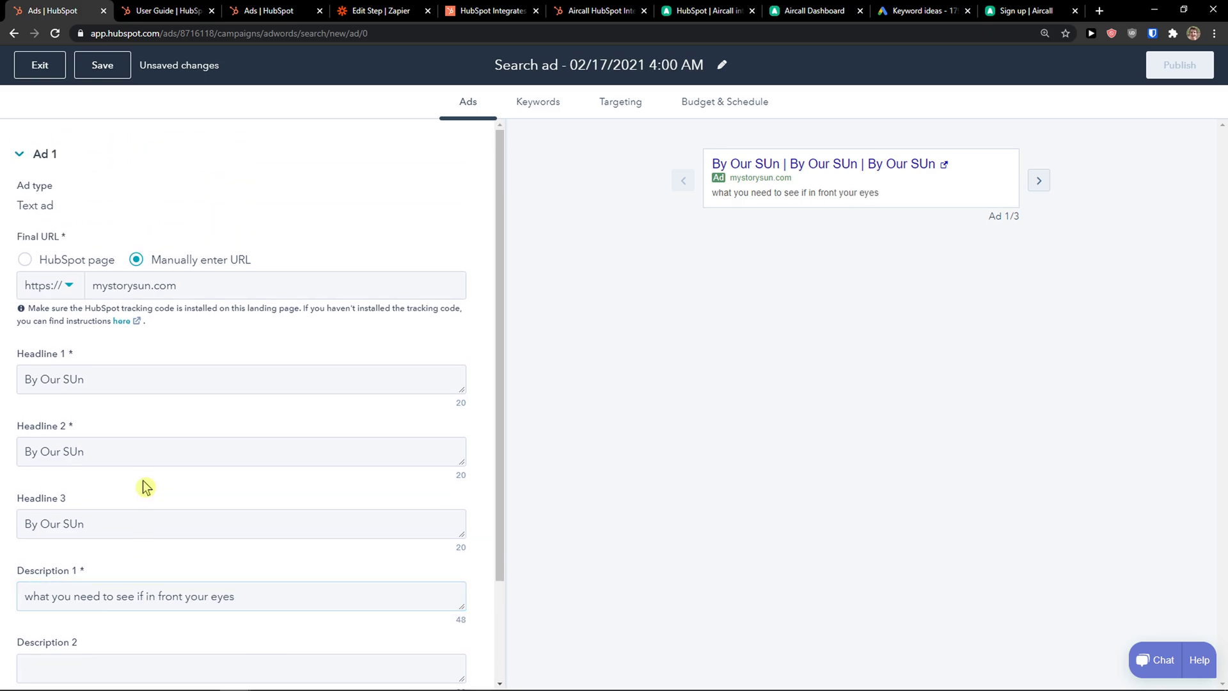
pyautogui.scroll(-2, 179, 416)
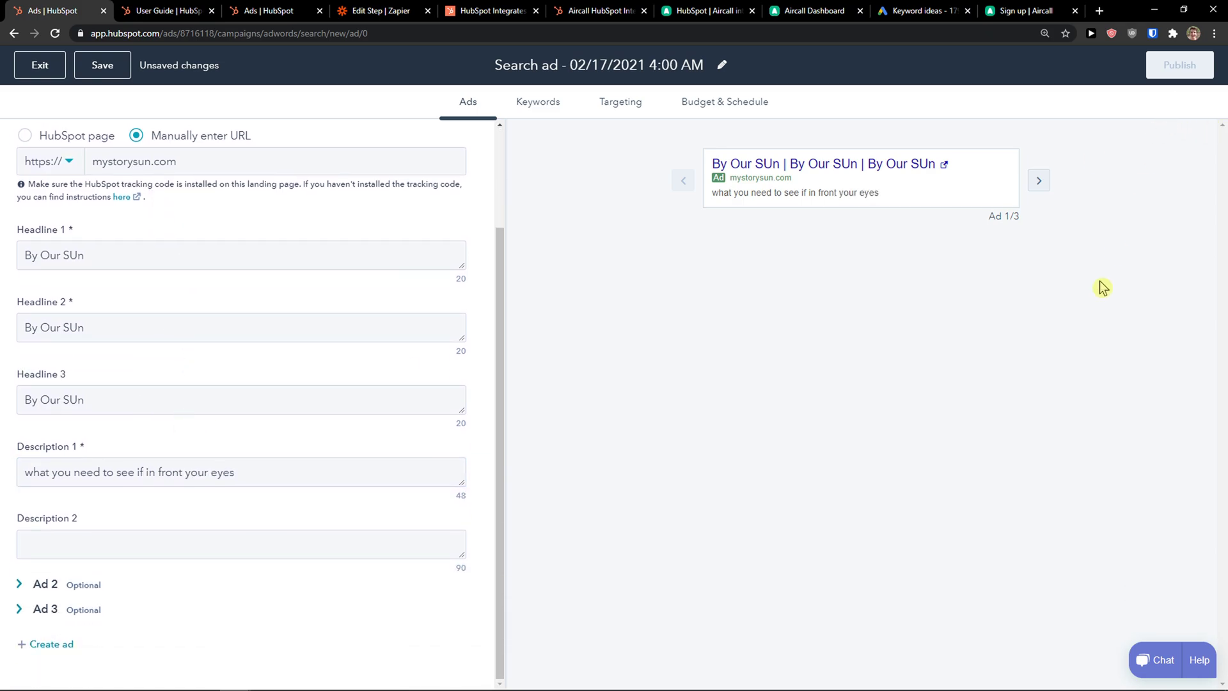
pyautogui.click(183, 541)
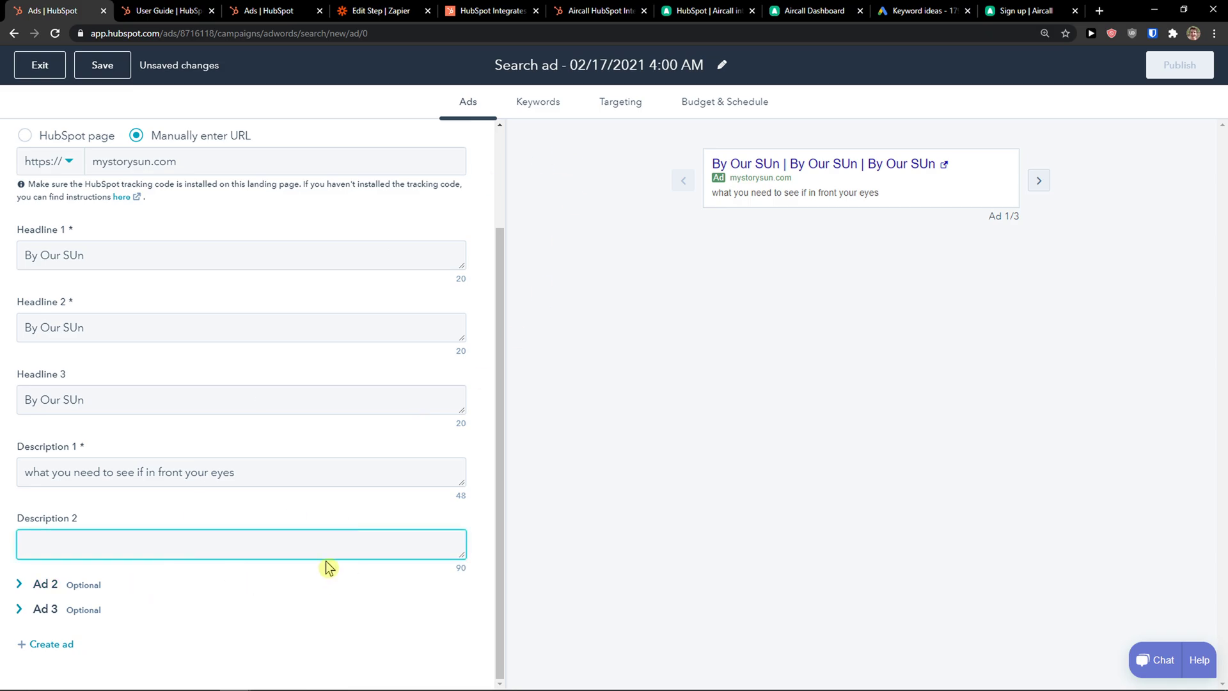
# Step: Expand and collapse Ad 2, then move on to the campaign's Keywords page
pyautogui.click(19, 584)
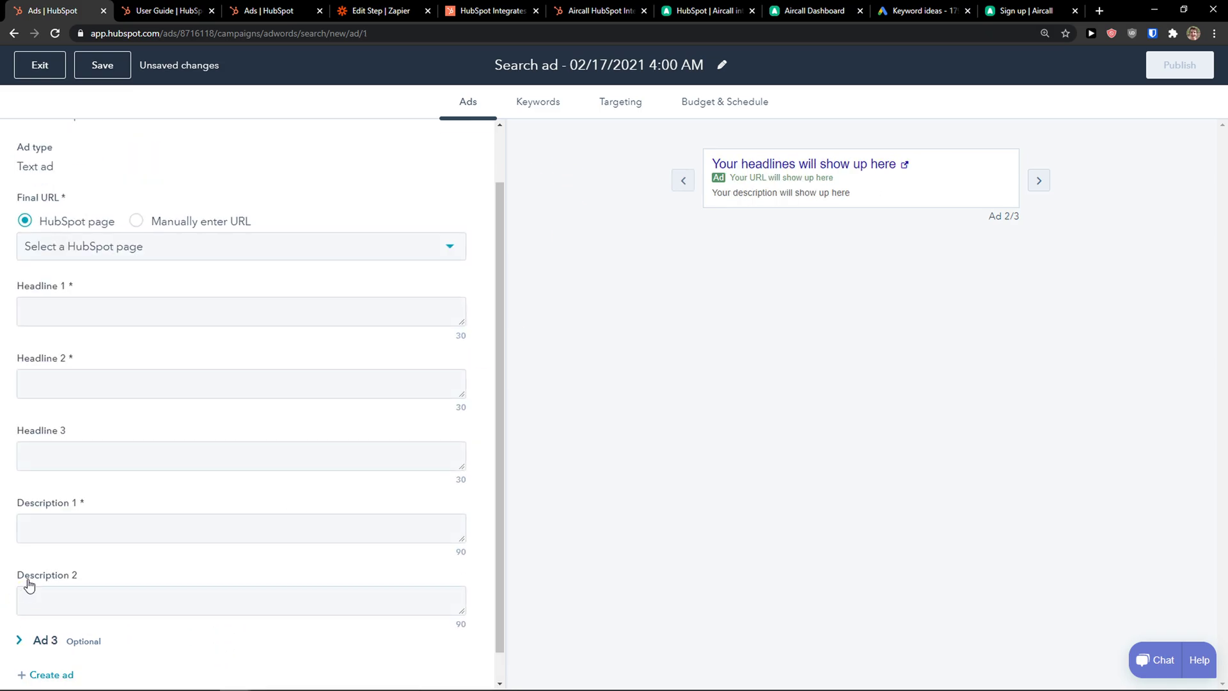
pyautogui.scroll(1, 154, 536)
pyautogui.click(21, 156)
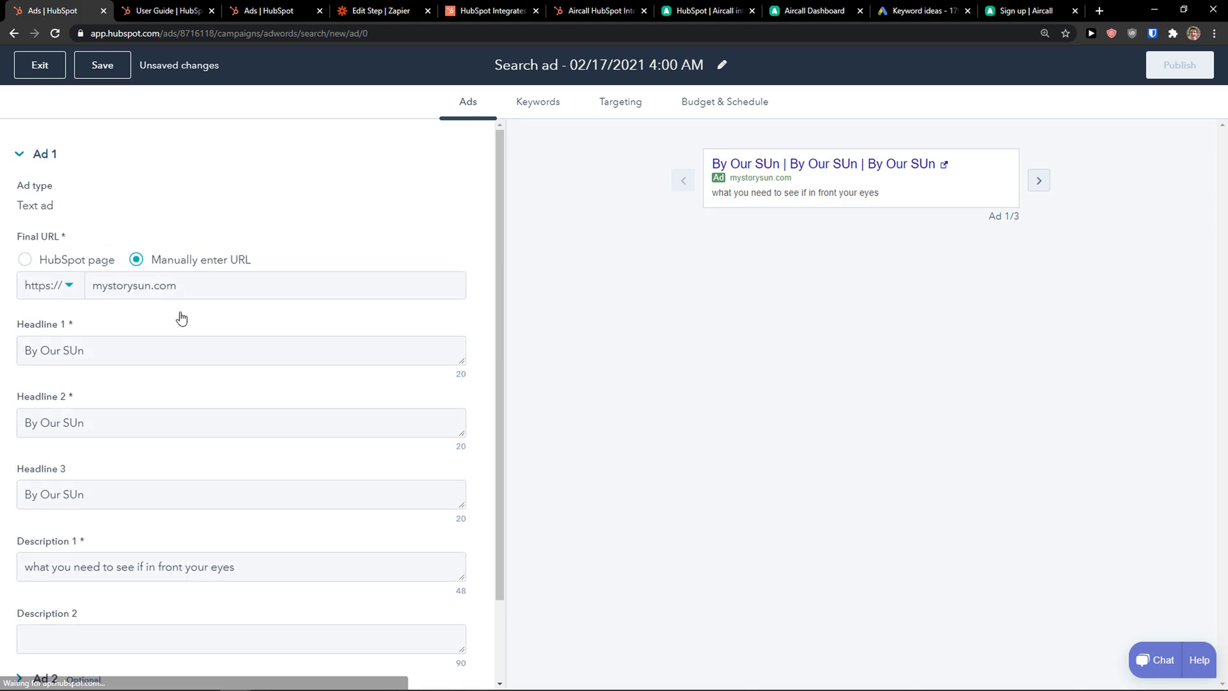
pyautogui.click(533, 104)
pyautogui.click(524, 210)
# Step: Review the match-type options and add the keyword 'nike shoes', removing an empty extra row
pyautogui.click(685, 221)
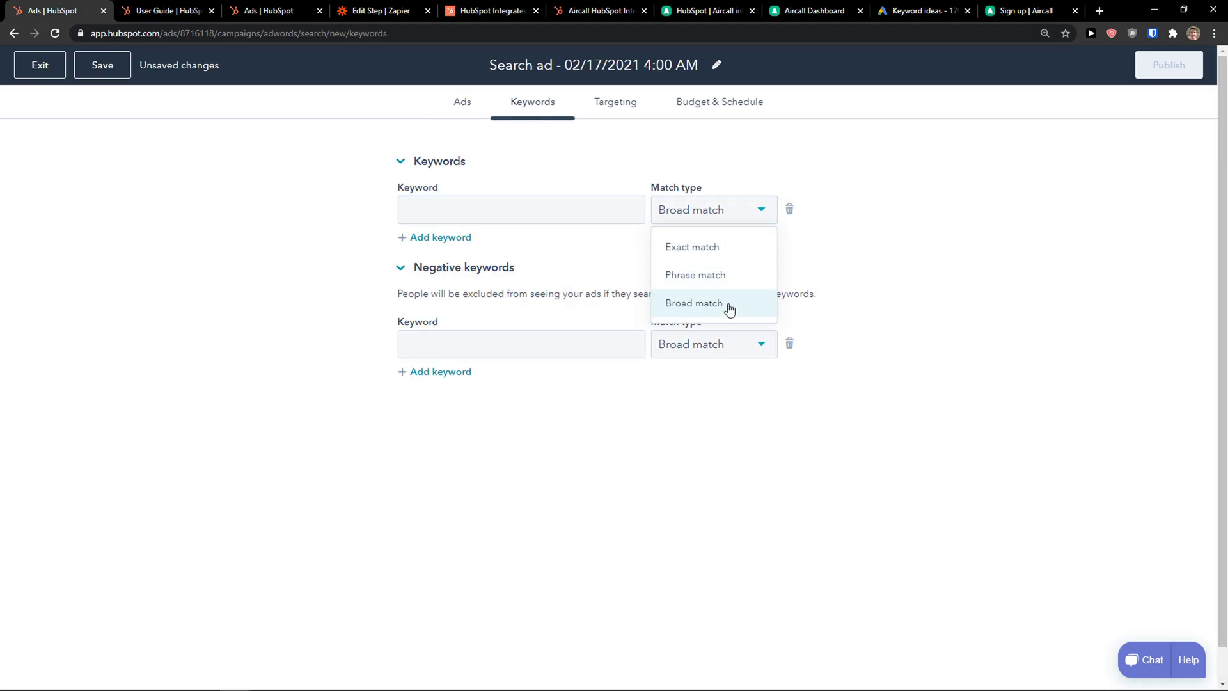
pyautogui.click(708, 357)
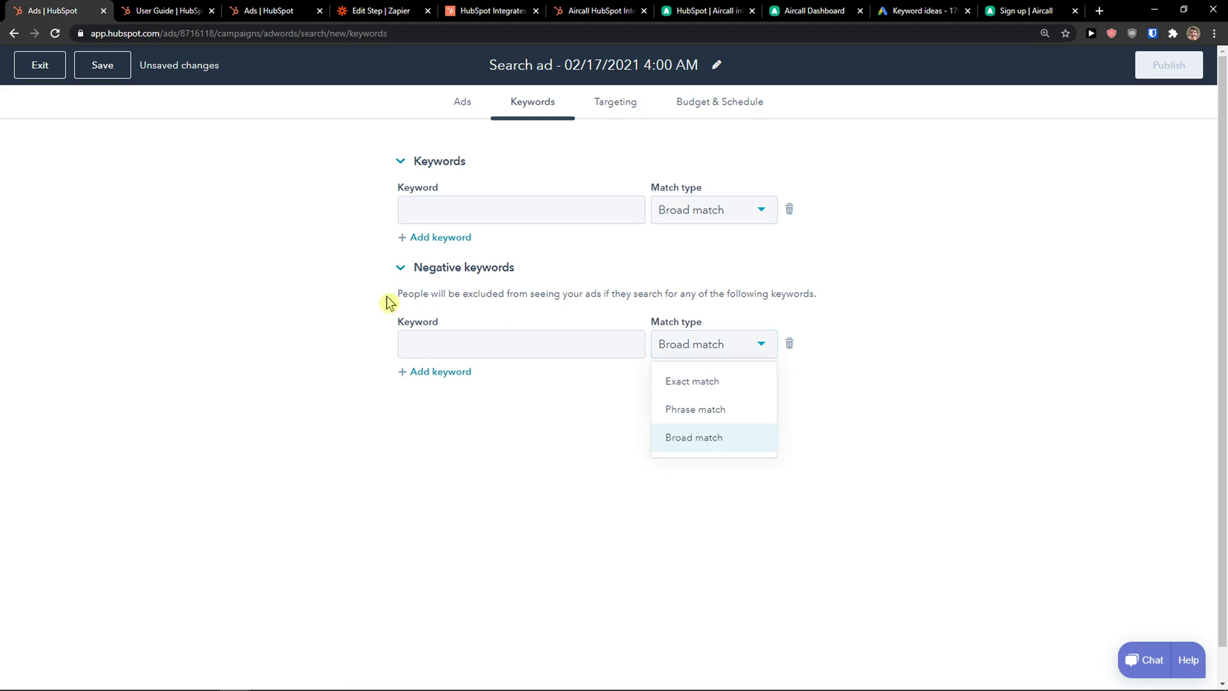
pyautogui.moveTo(396, 295); pyautogui.dragTo(842, 300)
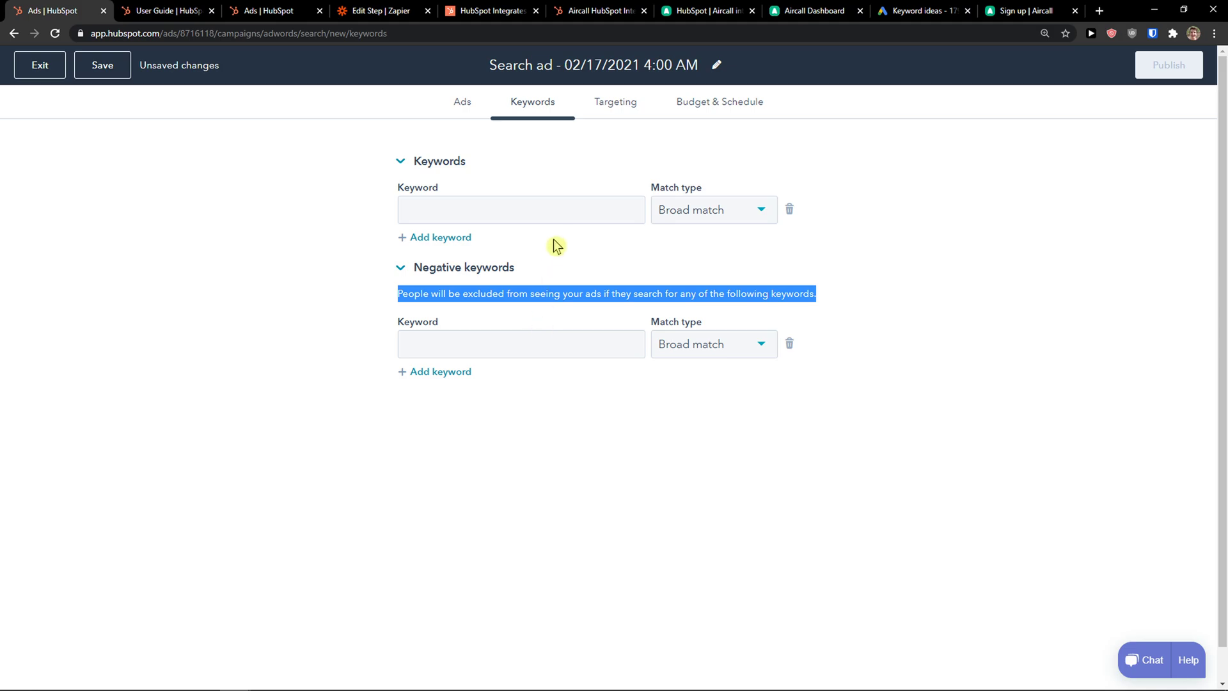
pyautogui.click(547, 208)
pyautogui.write('nike shoes')
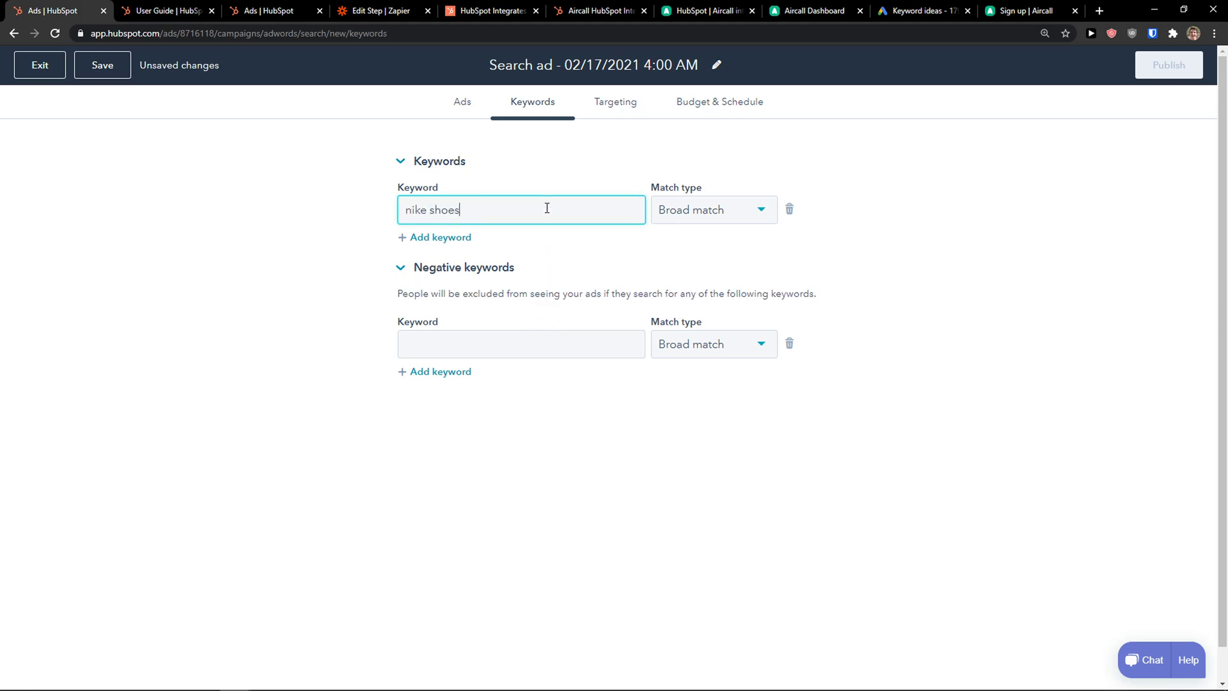
pyautogui.click(460, 236)
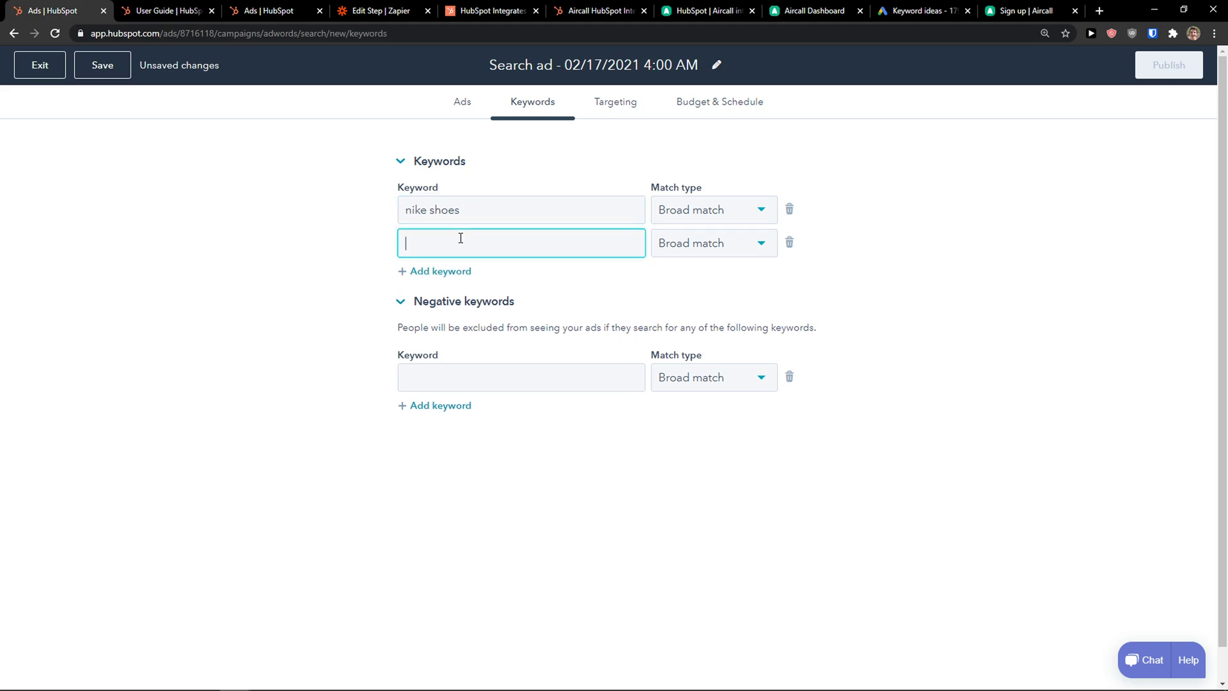
pyautogui.click(719, 227)
pyautogui.click(573, 213)
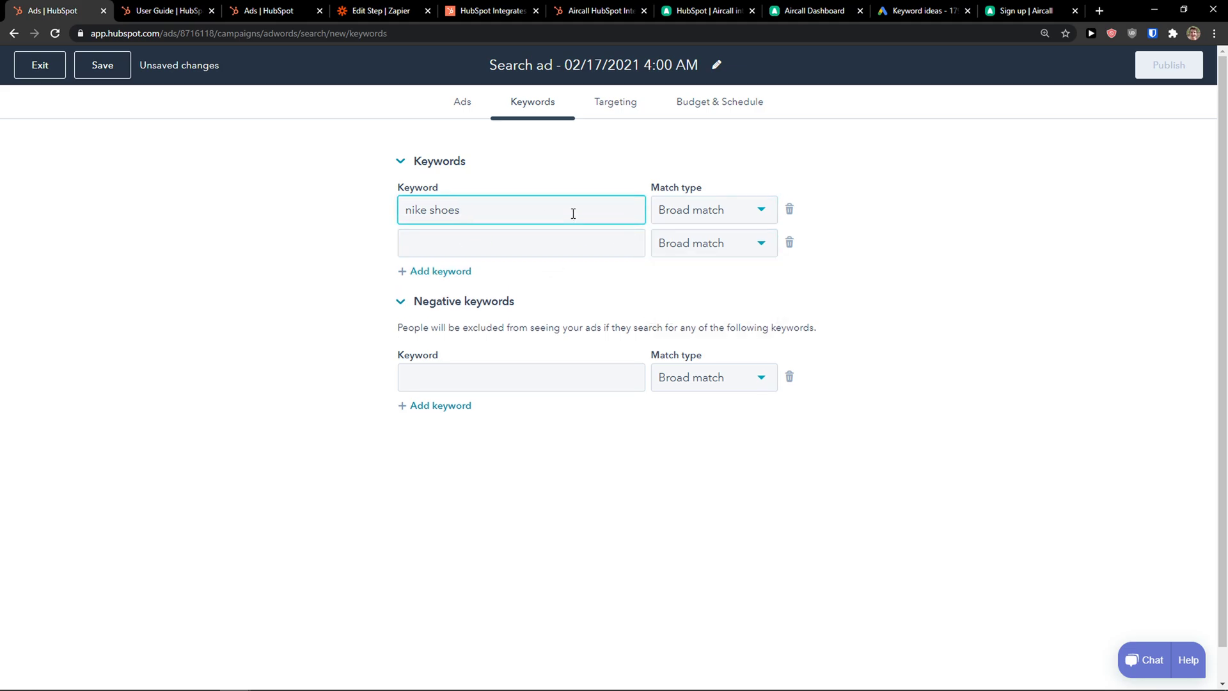
pyautogui.click(788, 246)
# Step: Add the negative keyword 'shoes, winter shoes' with Exact match
pyautogui.click(716, 210)
pyautogui.click(479, 351)
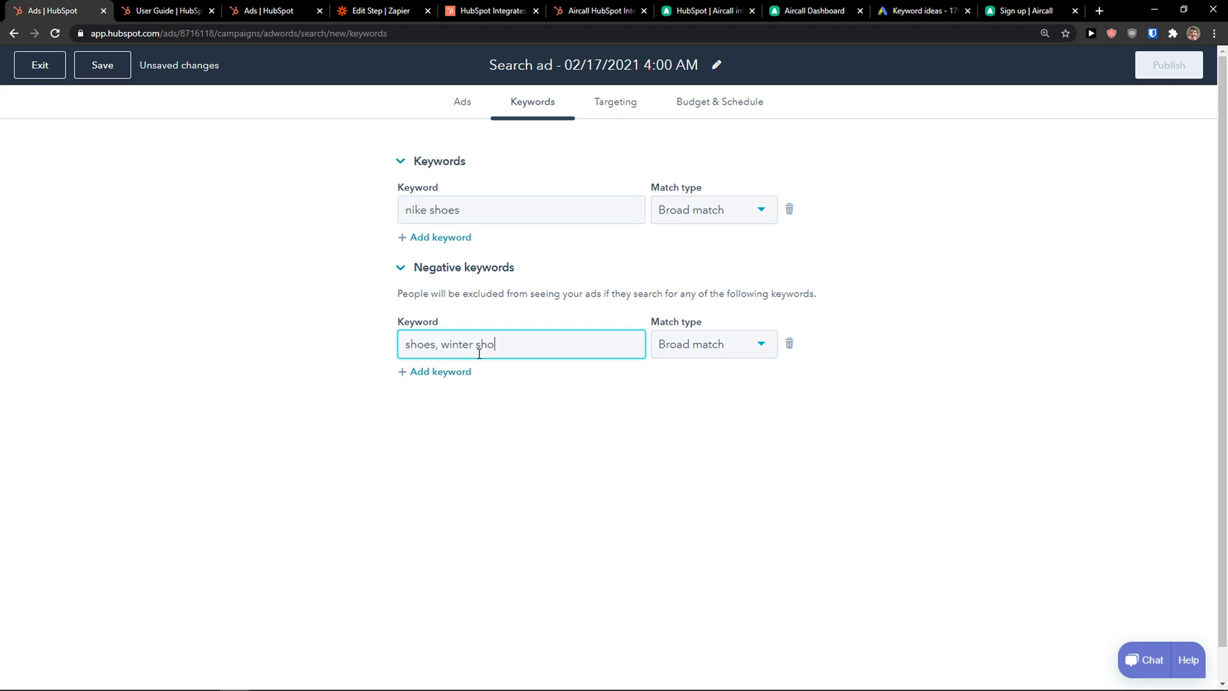
pyautogui.click(675, 351)
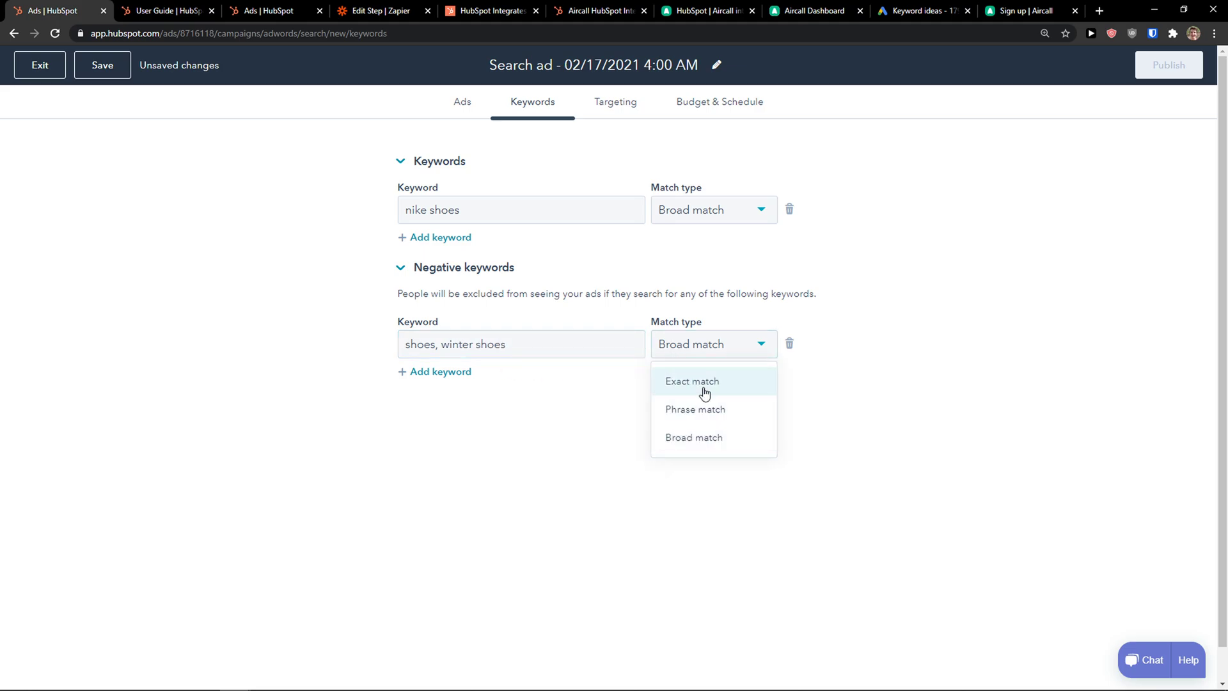
pyautogui.moveTo(506, 345); pyautogui.dragTo(241, 346)
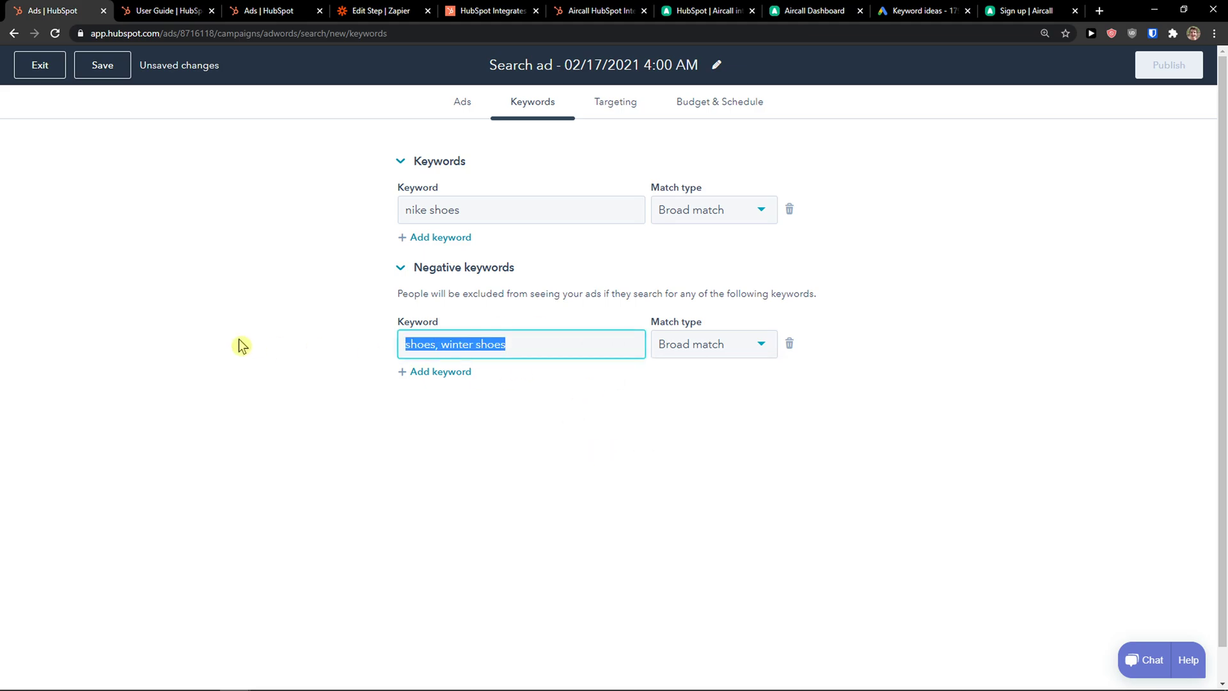
pyautogui.click(675, 352)
pyautogui.click(689, 380)
pyautogui.moveTo(533, 334); pyautogui.dragTo(394, 352)
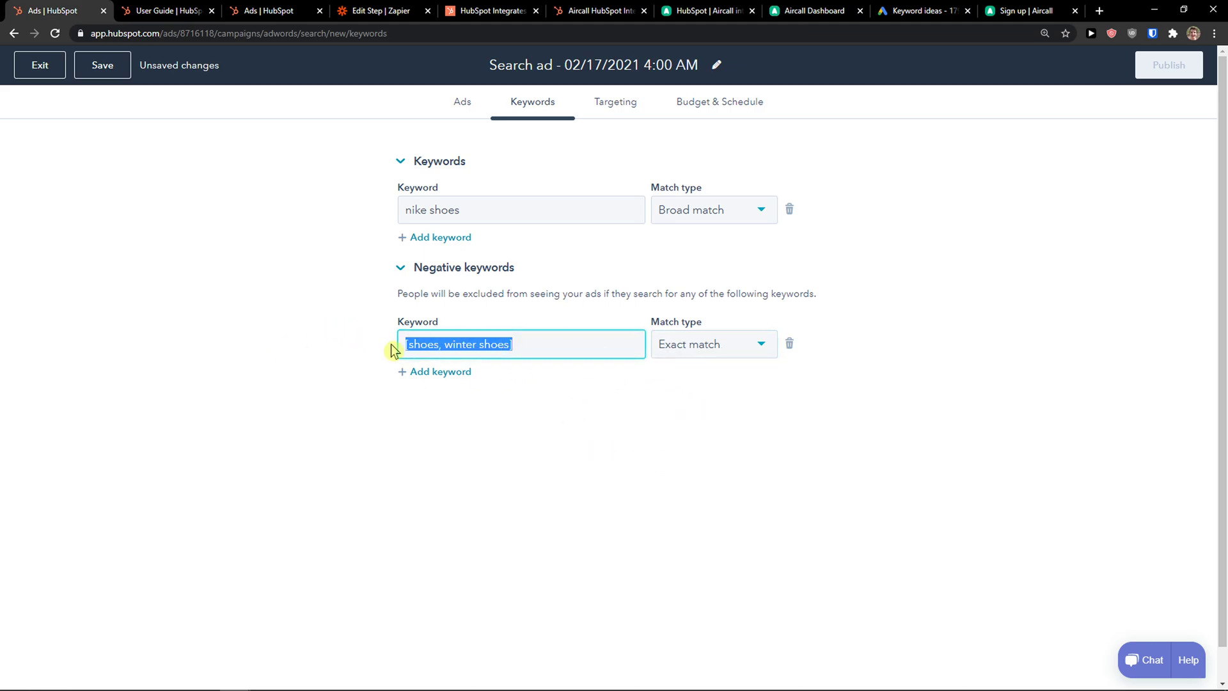
# Step: Set 'nike shoes' to Exact match, briefly trying Phrase match before keeping Exact
pyautogui.click(714, 209)
pyautogui.click(688, 248)
pyautogui.click(542, 219)
pyautogui.click(676, 211)
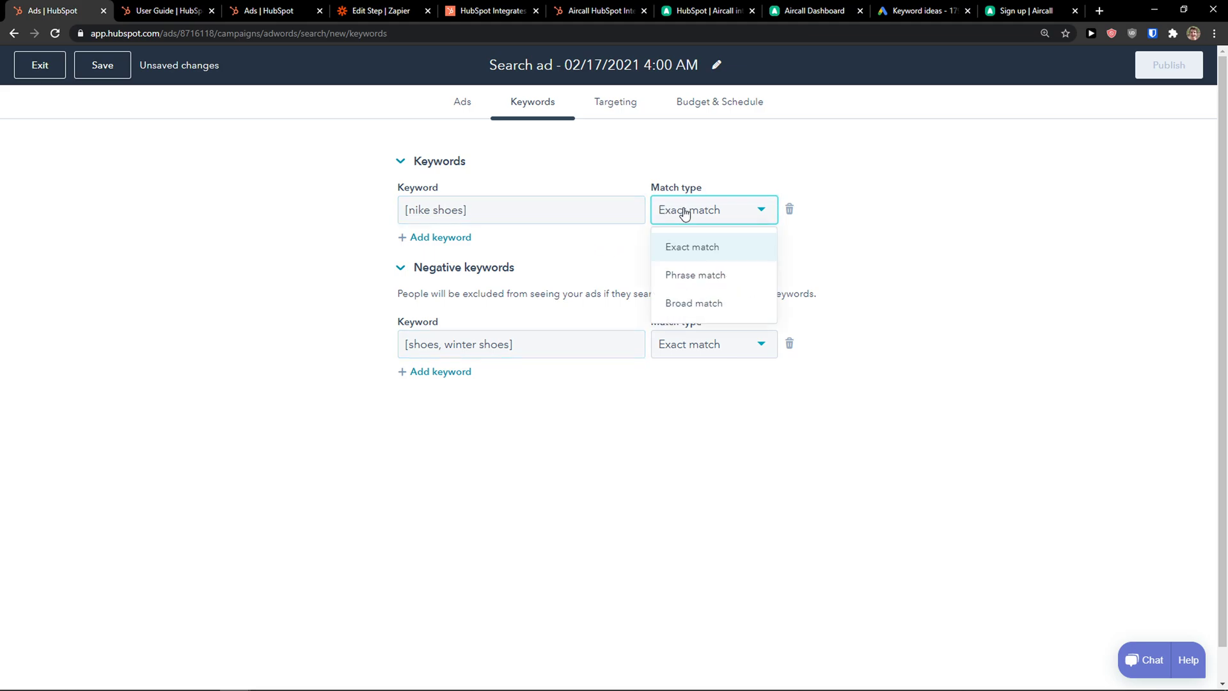
pyautogui.click(683, 277)
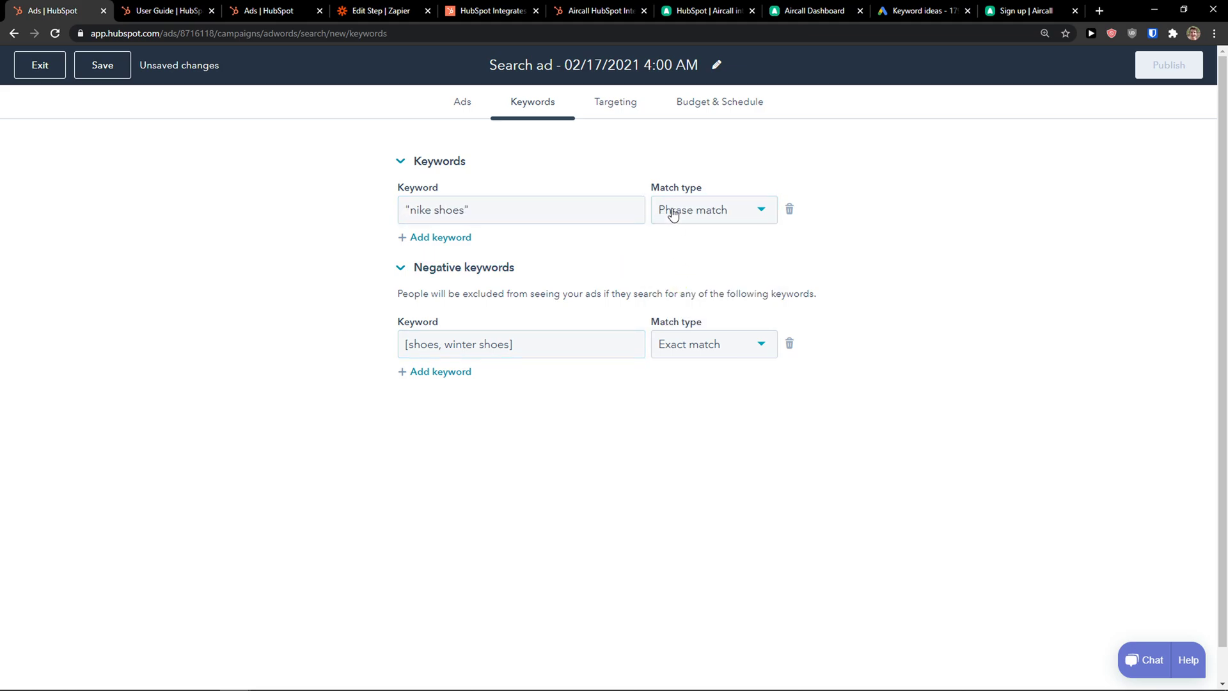
pyautogui.click(676, 221)
pyautogui.click(701, 254)
pyautogui.click(709, 218)
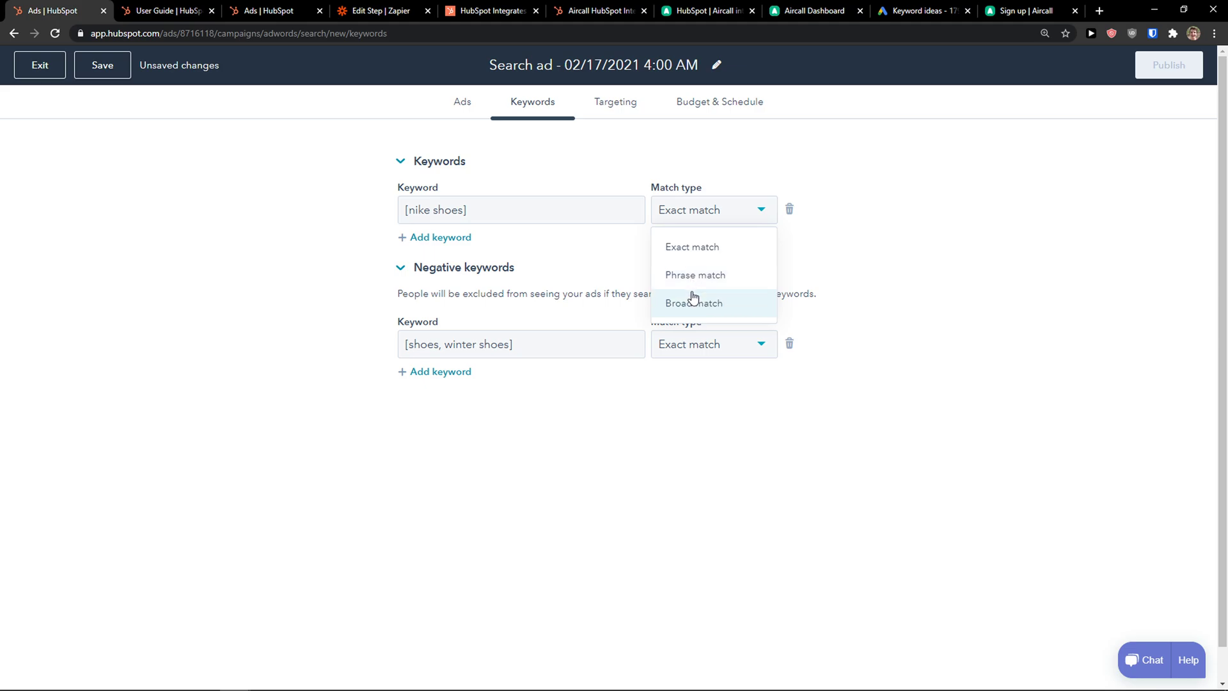
pyautogui.click(705, 220)
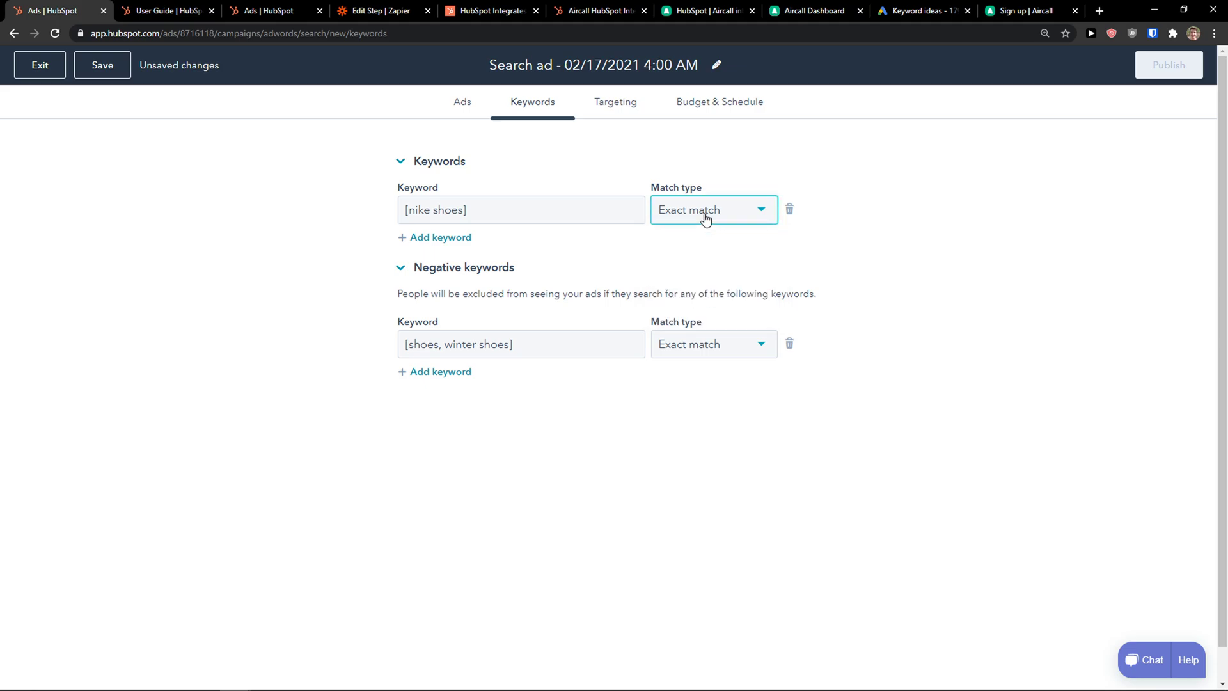
# Step: On the Targeting page, limit the campaign to the search network only
pyautogui.click(612, 106)
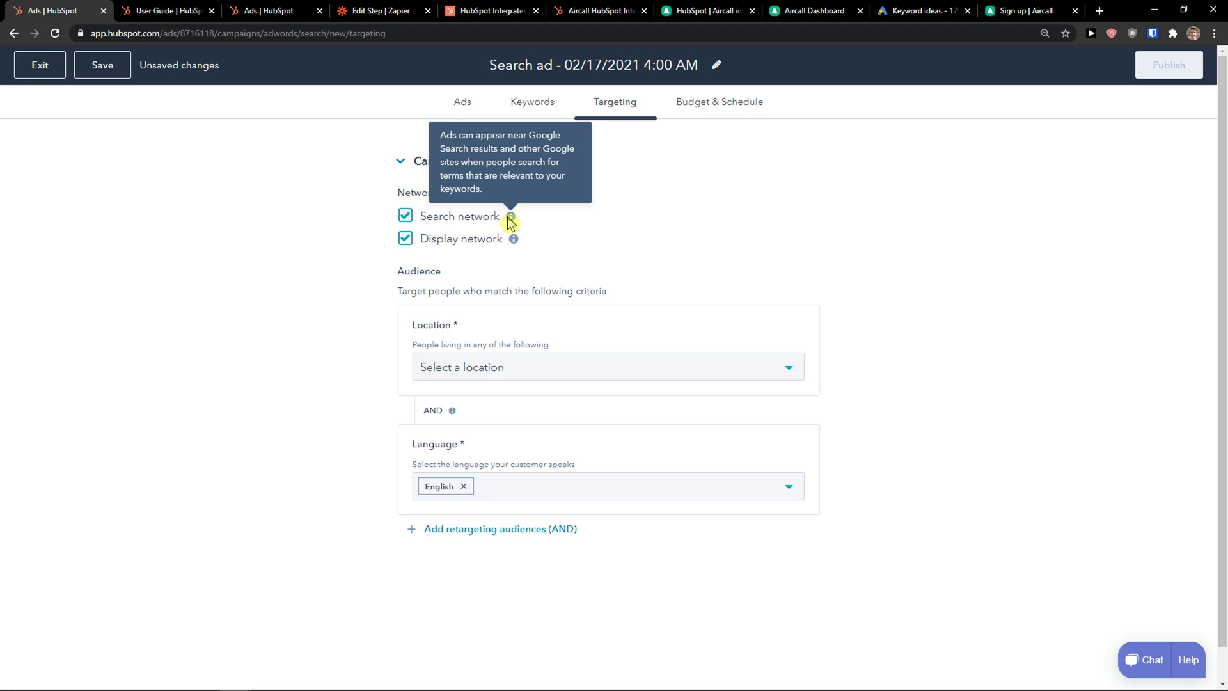
pyautogui.moveTo(514, 240)
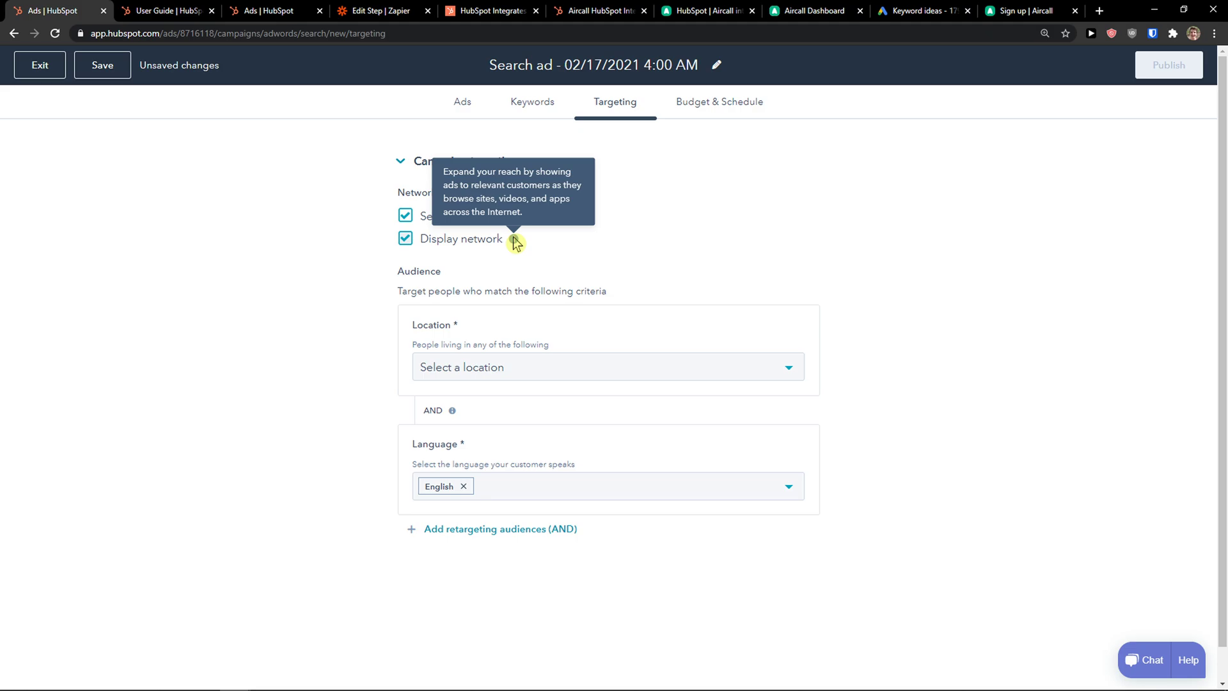
pyautogui.click(408, 240)
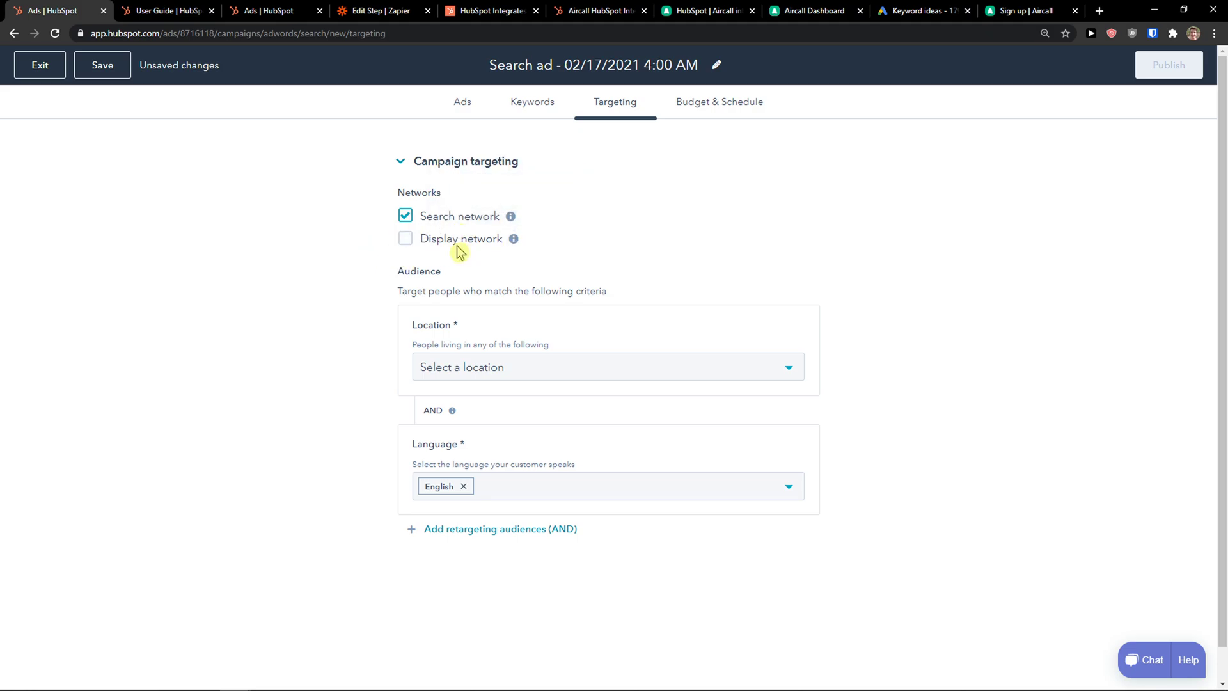
# Step: Target New Zealand as the location and open the retargeting audiences panel
pyautogui.click(512, 368)
pyautogui.click(317, 391)
pyautogui.click(527, 374)
pyautogui.click(329, 355)
pyautogui.click(470, 361)
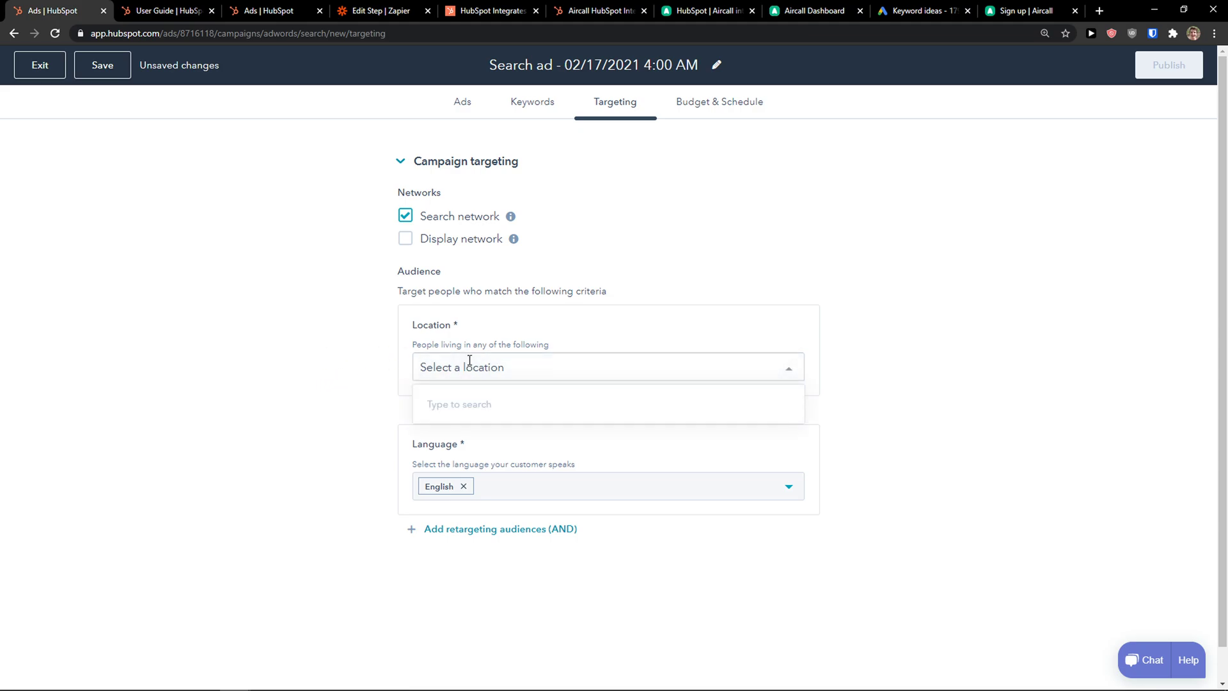
pyautogui.write('NEw')
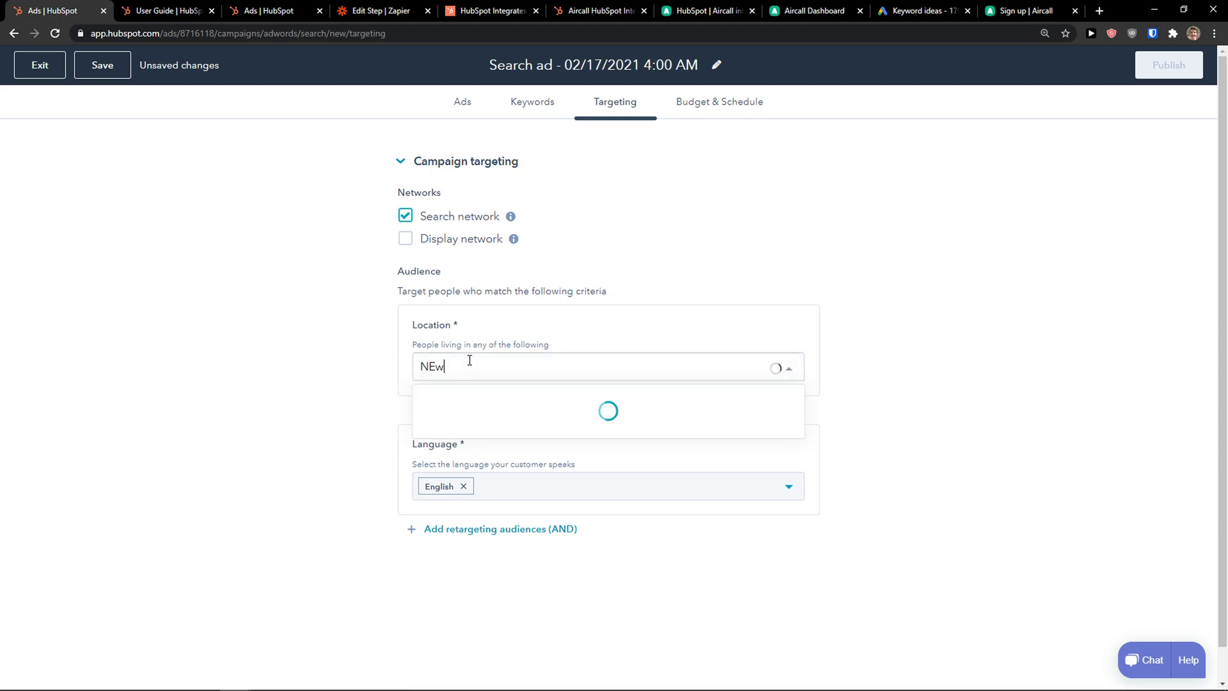
pyautogui.click(498, 407)
pyautogui.click(378, 473)
pyautogui.scroll(-1, 538, 537)
pyautogui.click(427, 496)
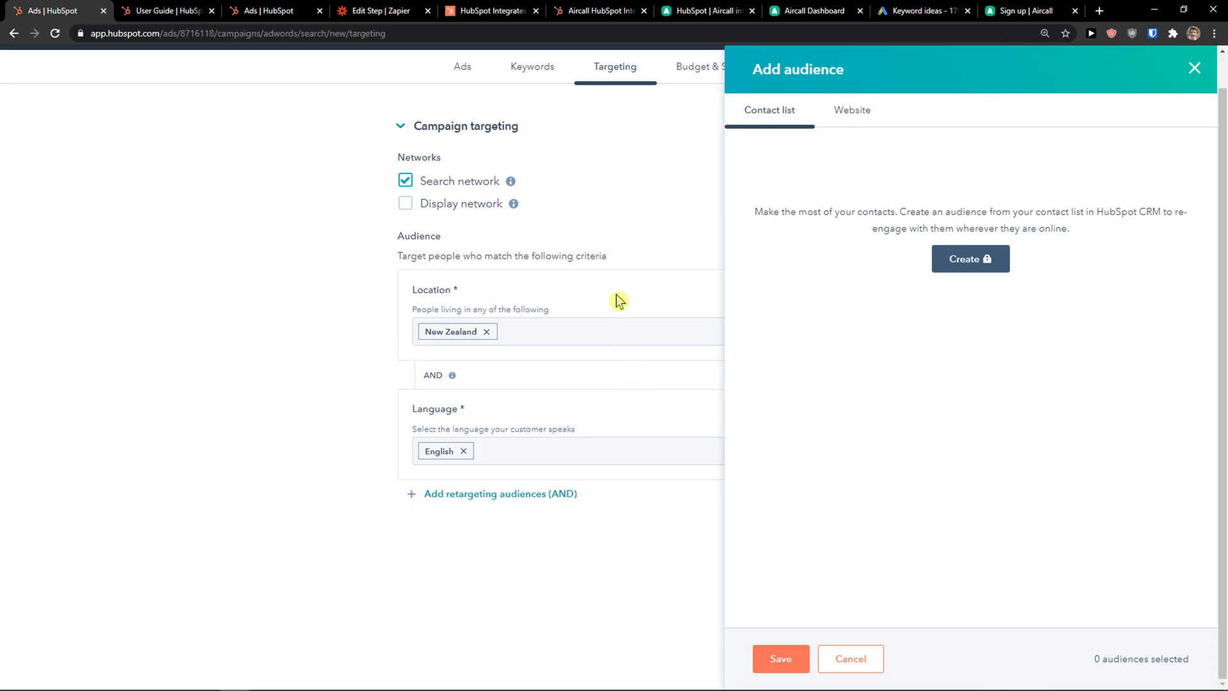
# Step: Move to Budget & Schedule and enter a €100 daily budget
pyautogui.click(1194, 69)
pyautogui.click(716, 66)
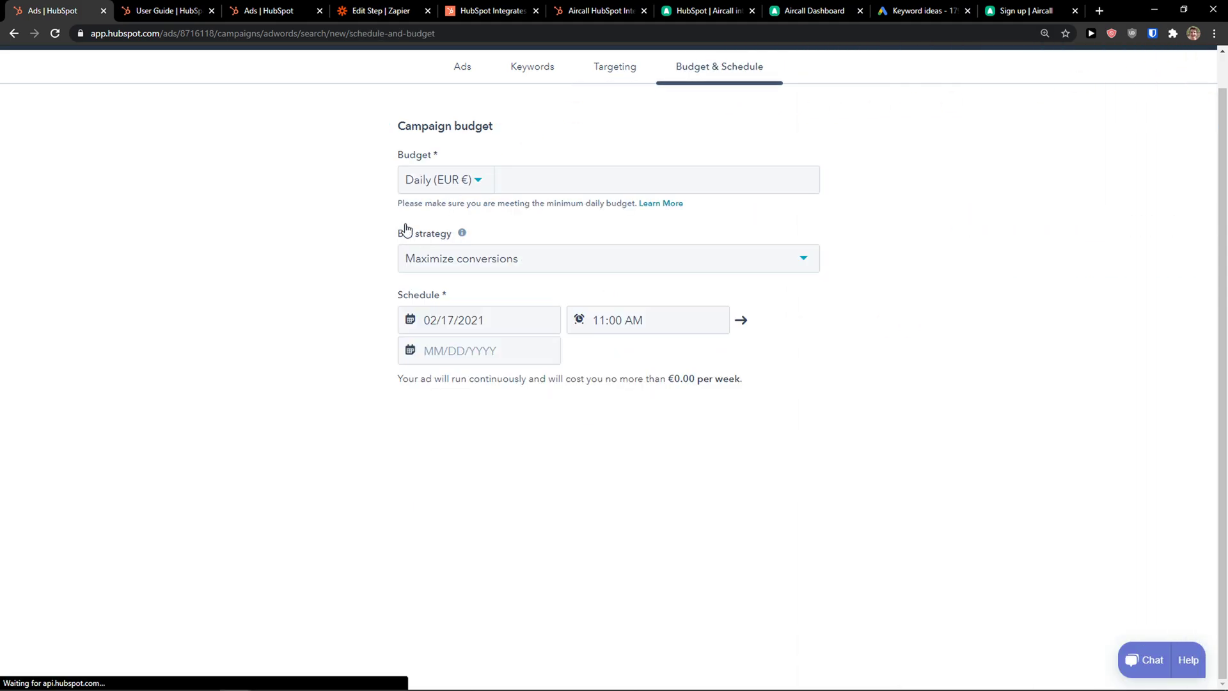
pyautogui.click(572, 180)
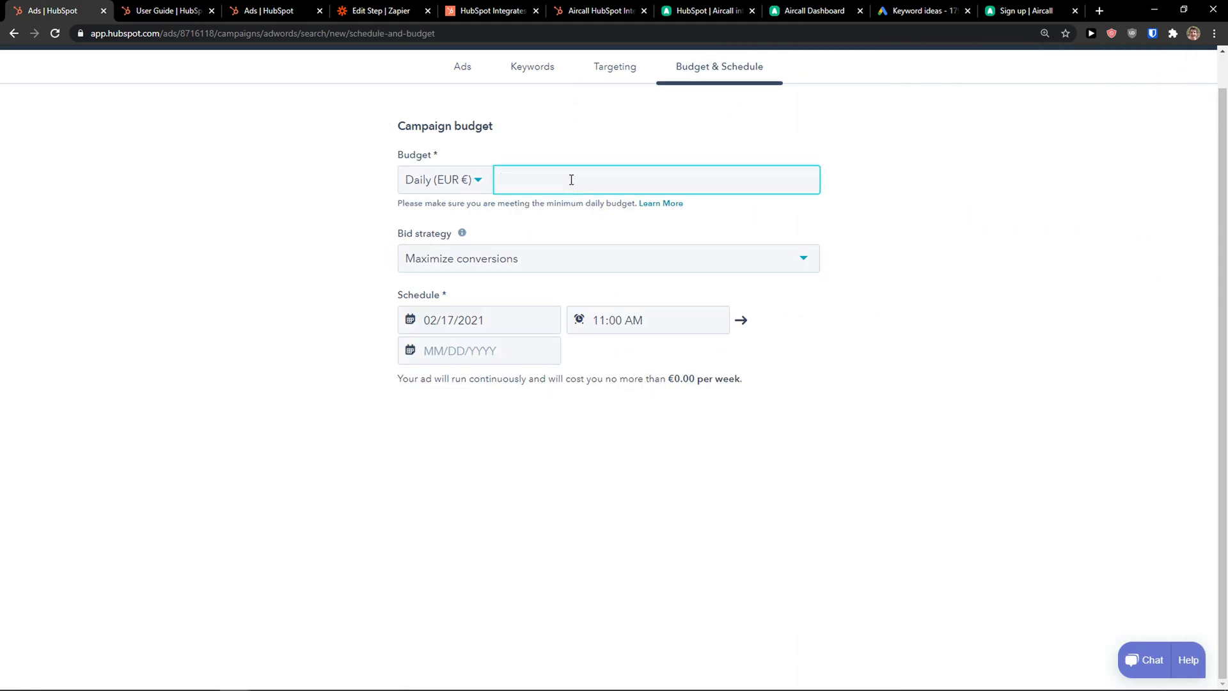
pyautogui.write('100')
# Step: Set the bid strategy to Maximize clicks and keep the budget as daily
pyautogui.click(579, 256)
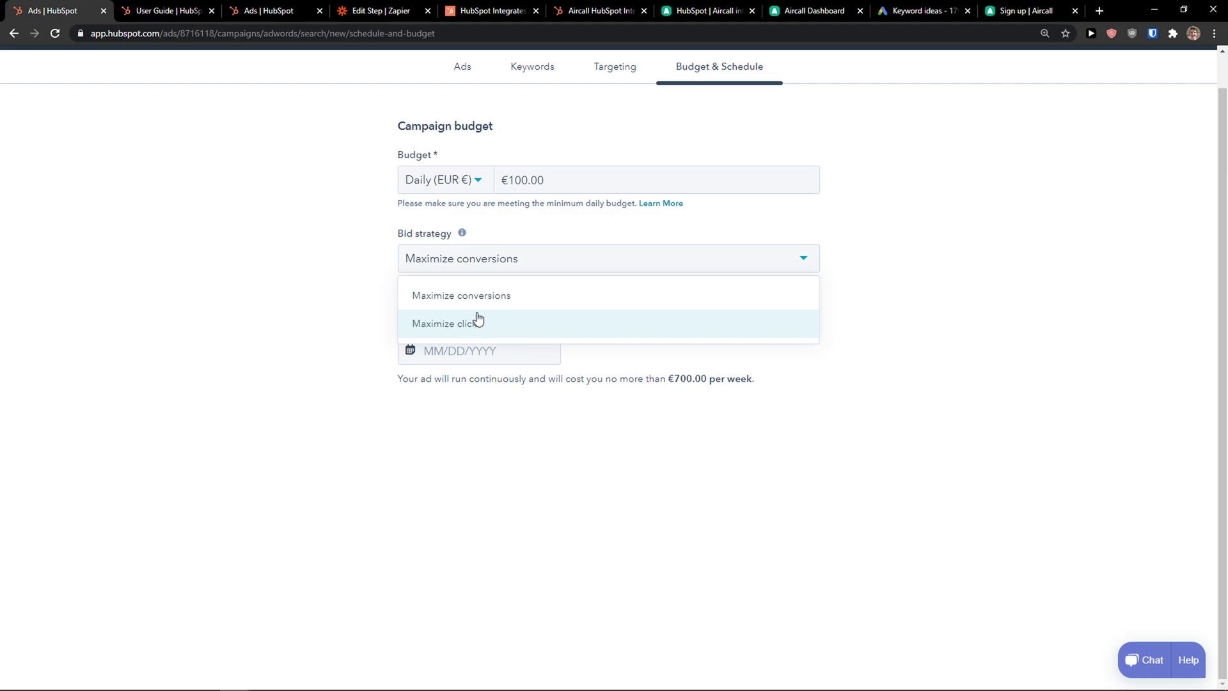
pyautogui.moveTo(461, 233)
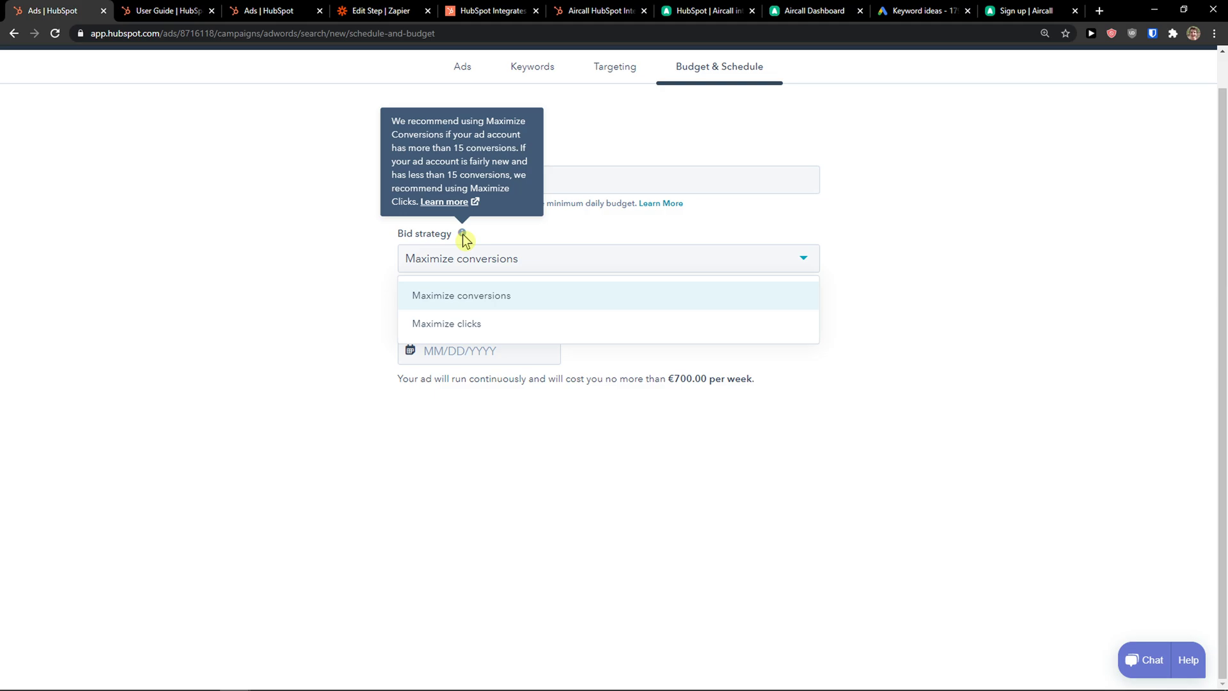
pyautogui.click(446, 323)
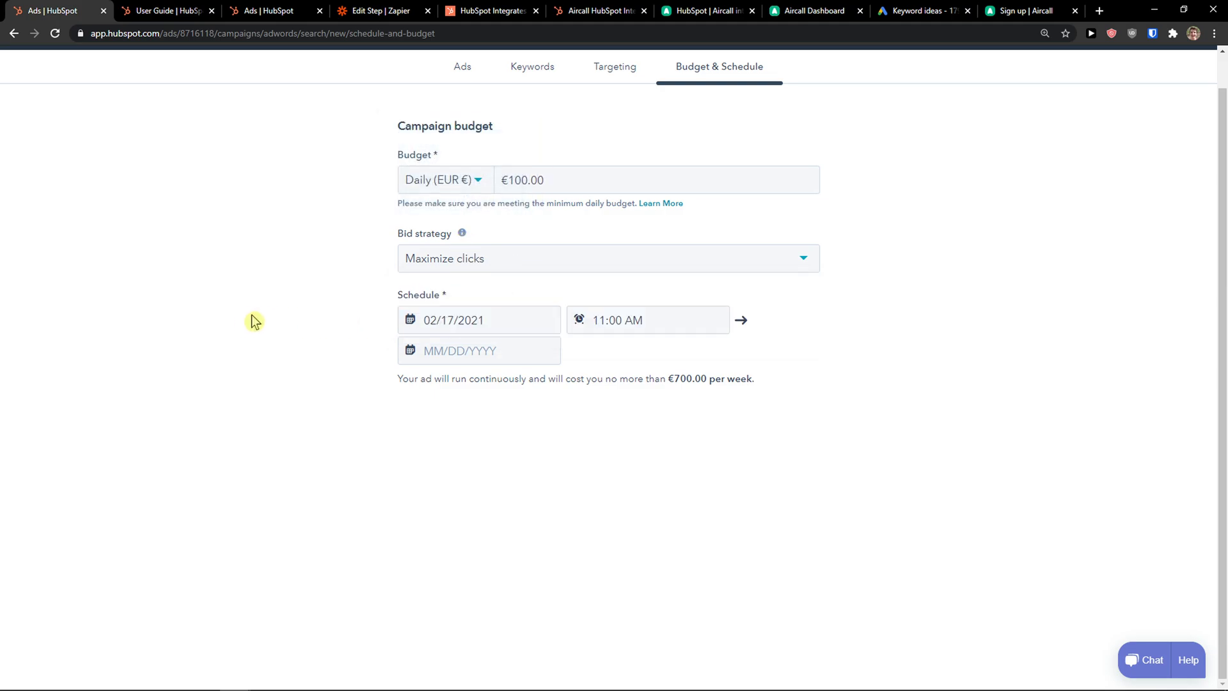
pyautogui.click(477, 184)
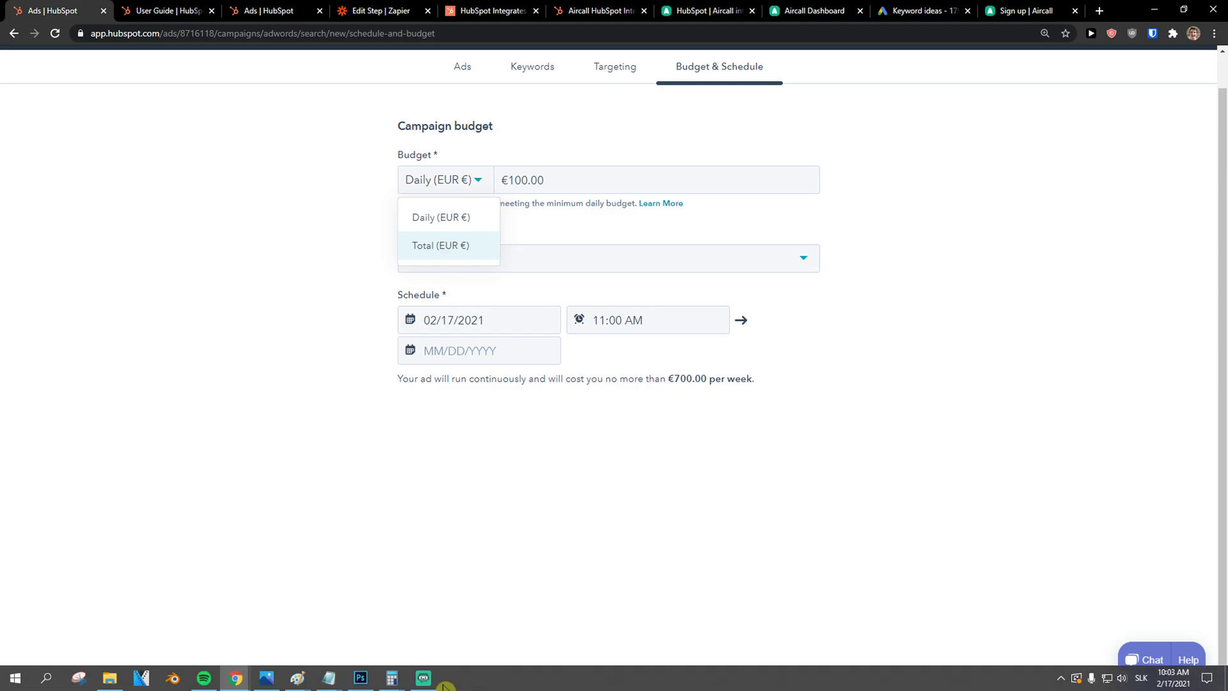
pyautogui.scroll(1, 544, 438)
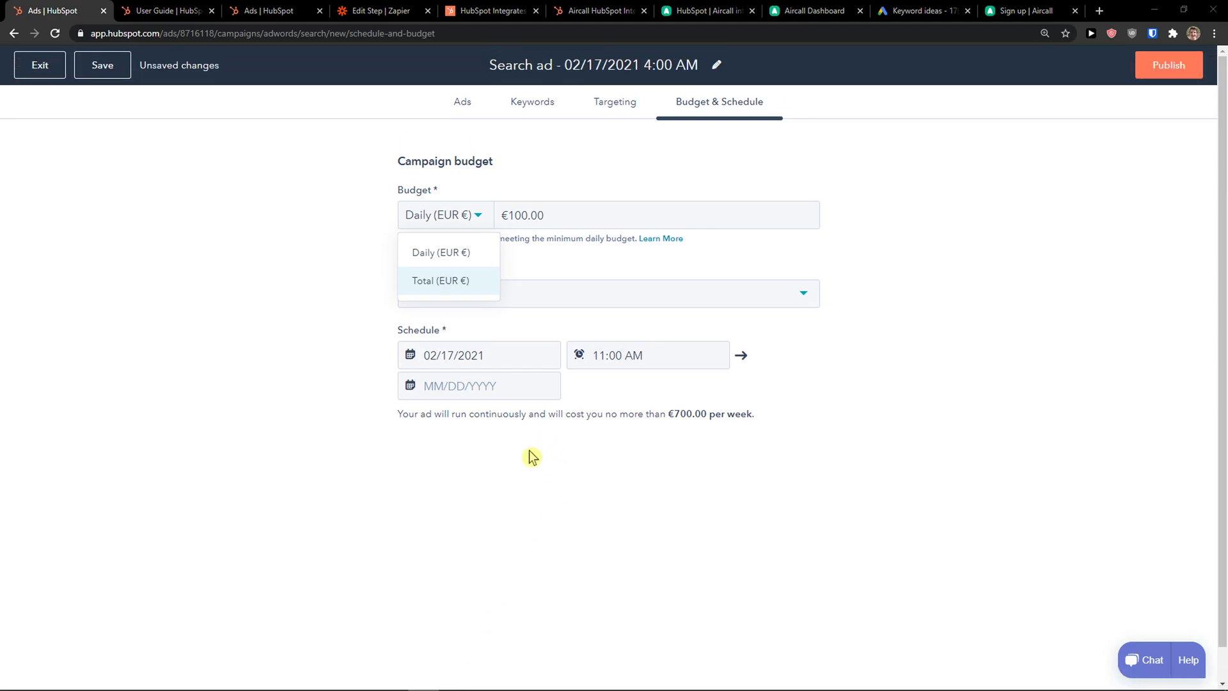
pyautogui.click(535, 467)
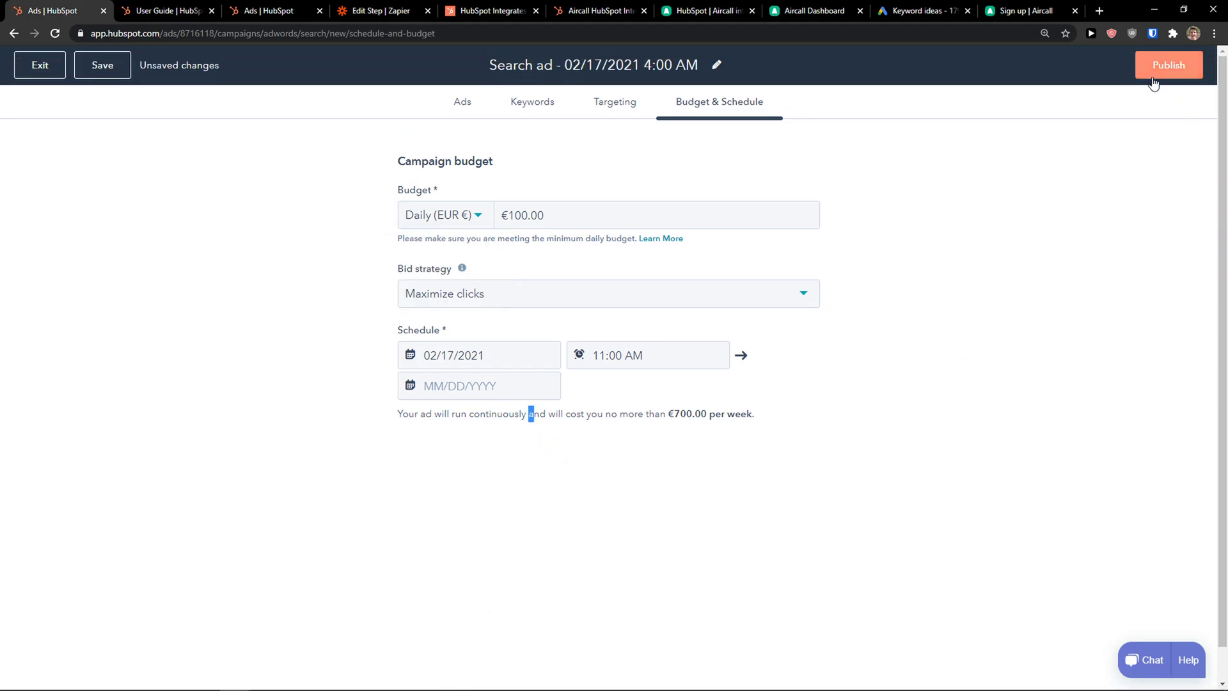